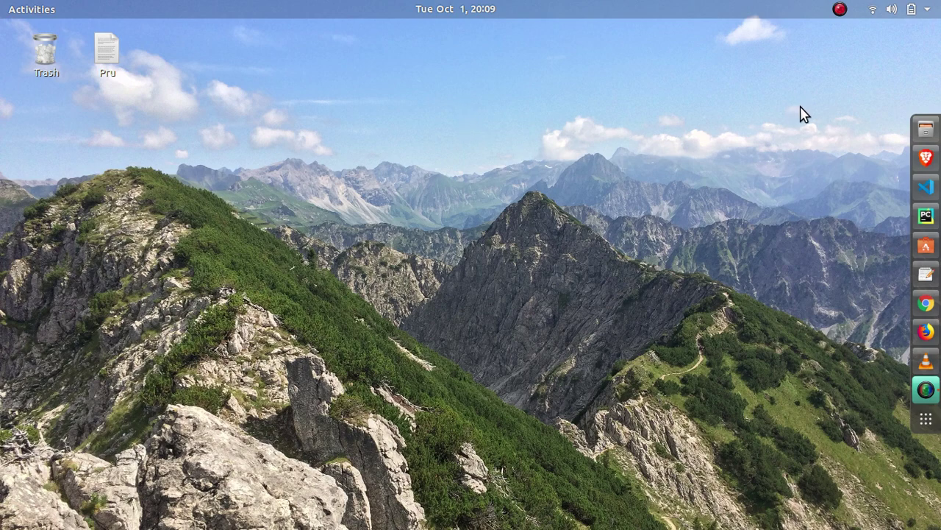
Open Settings' Details page and highlight the Ubuntu 18.04.3 LTS version text.
left_click(897, 16)
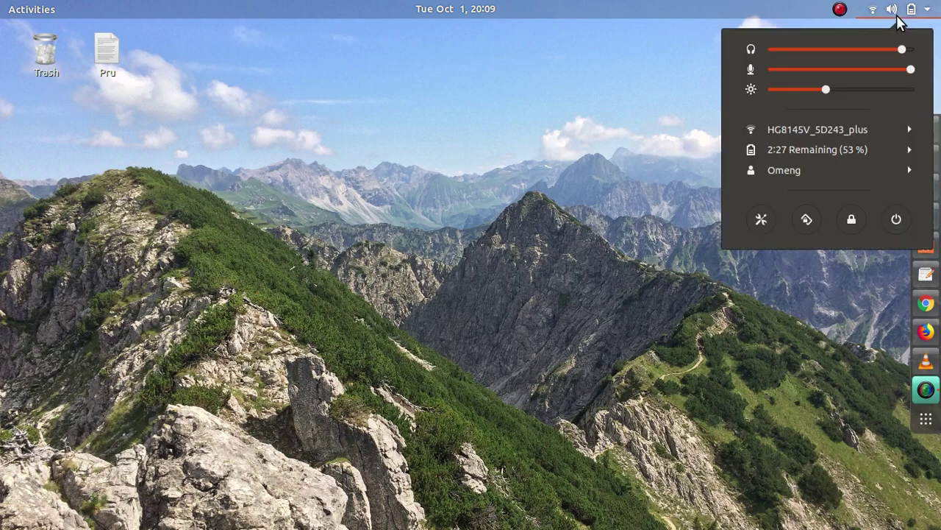
left_click(762, 218)
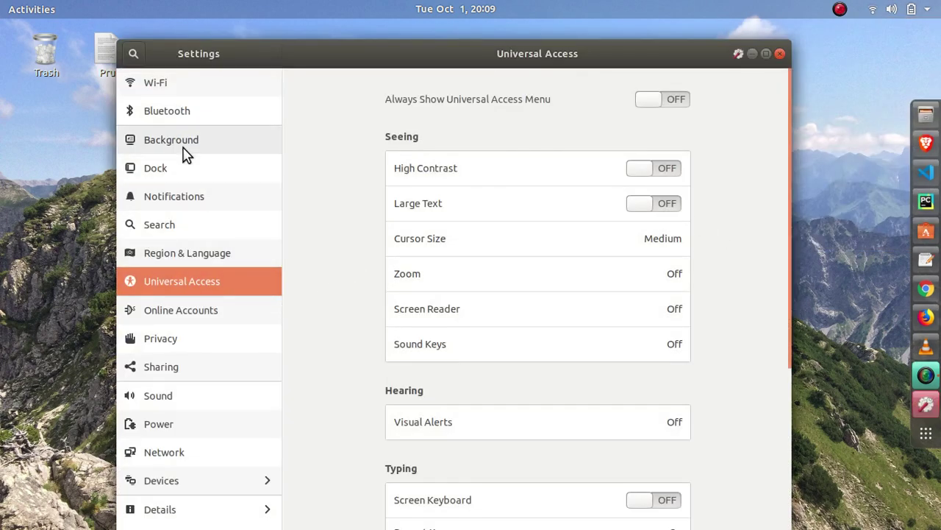
left_click(175, 512)
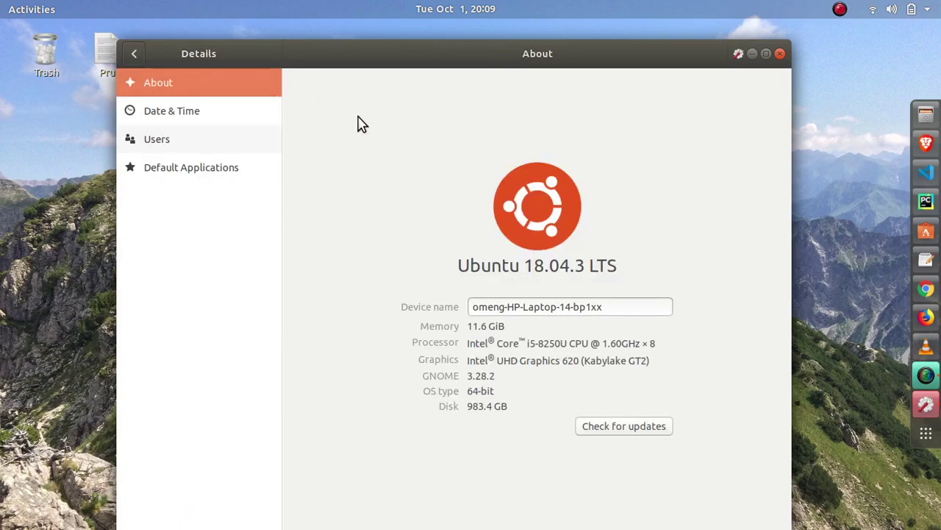
left_click_drag(454, 269, 687, 271)
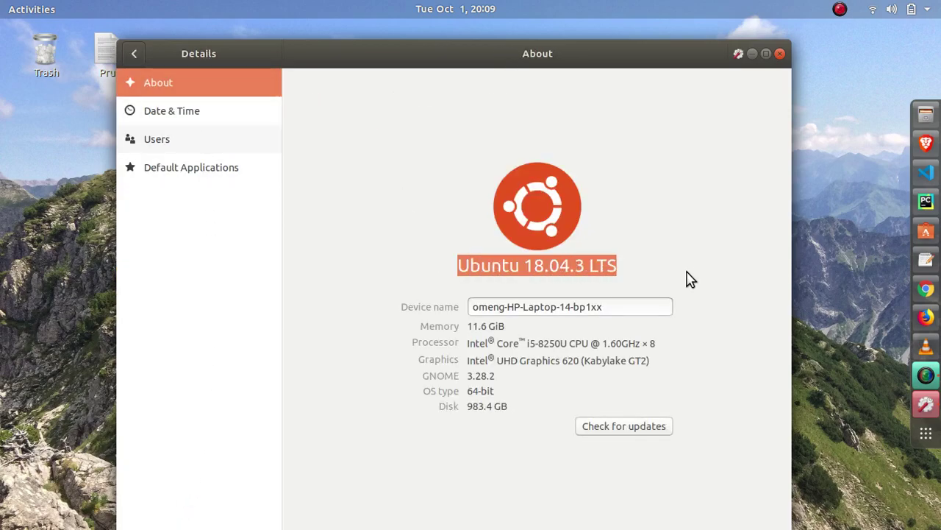
Go back to Universal Access and glance at the Zoom Options dialog before closing it.
left_click(135, 53)
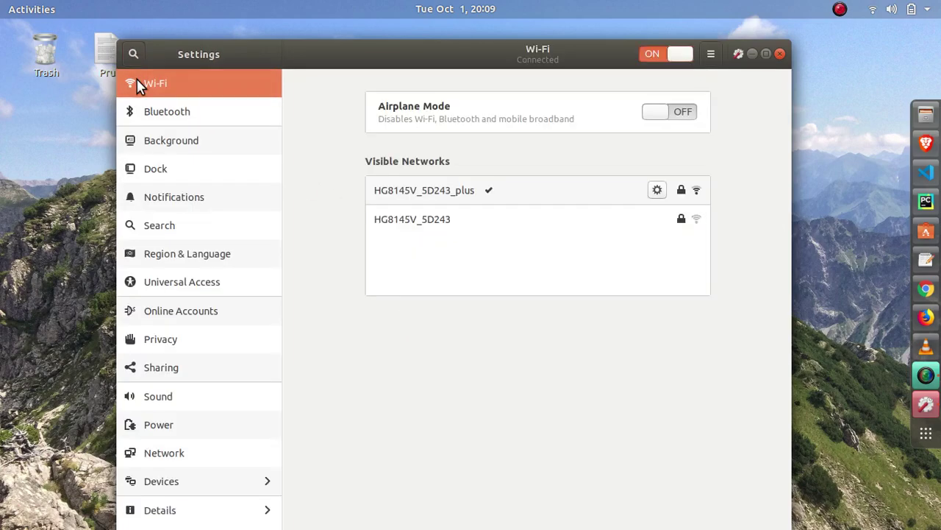
left_click(167, 294)
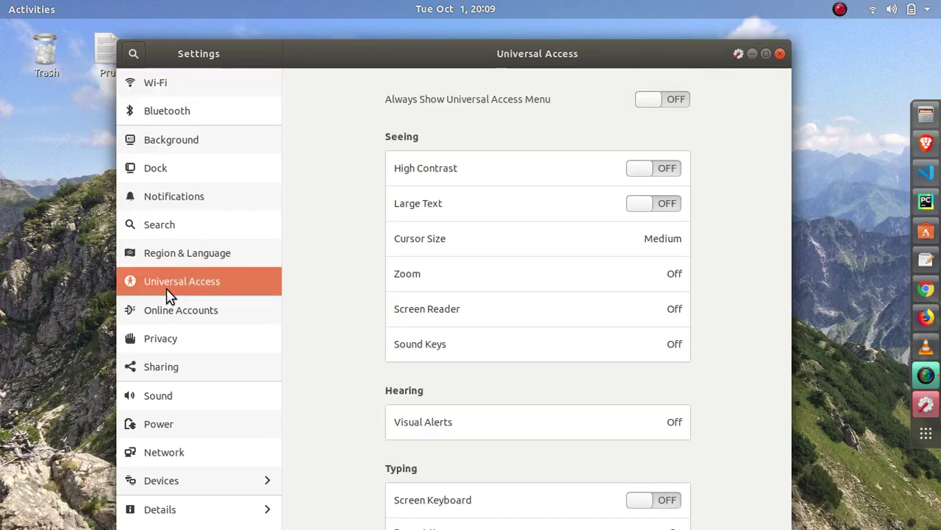
left_click(491, 279)
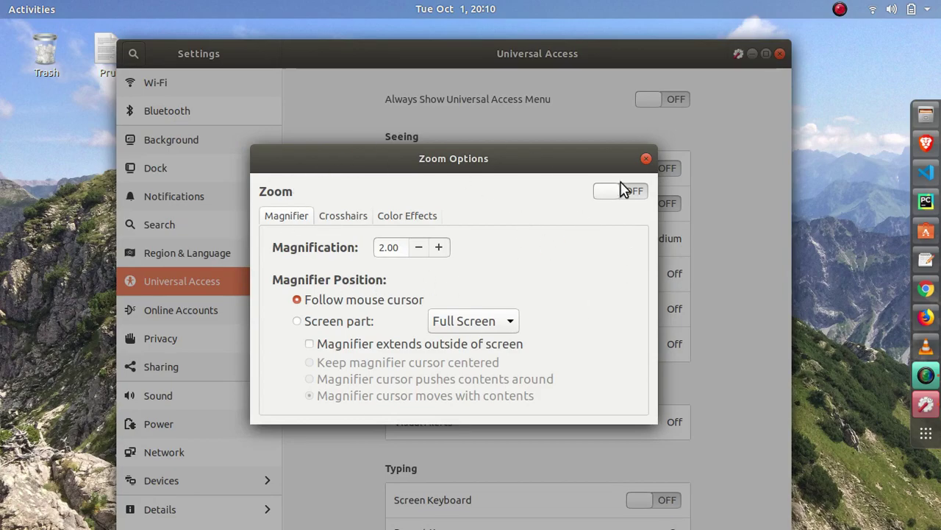
left_click(647, 157)
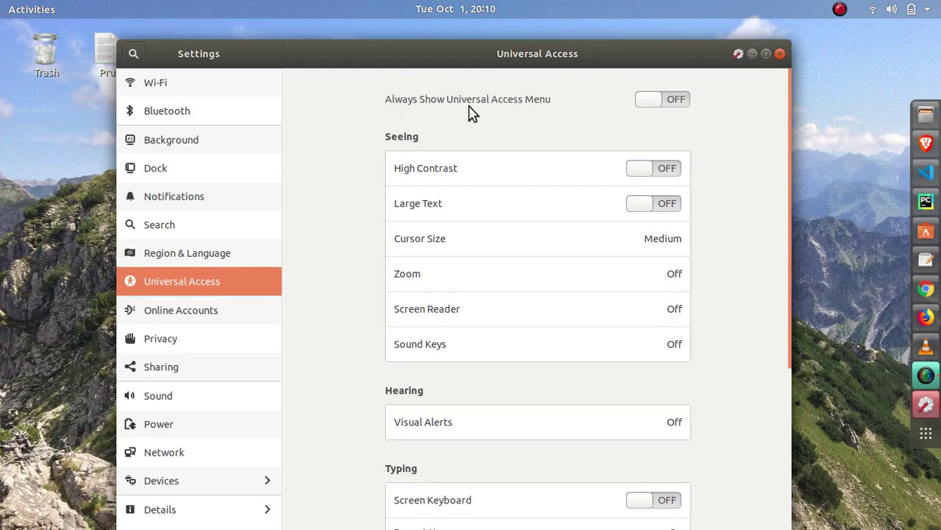
Switch on Always Show Universal Access Menu and check the new top-bar accessibility menu.
left_click(646, 103)
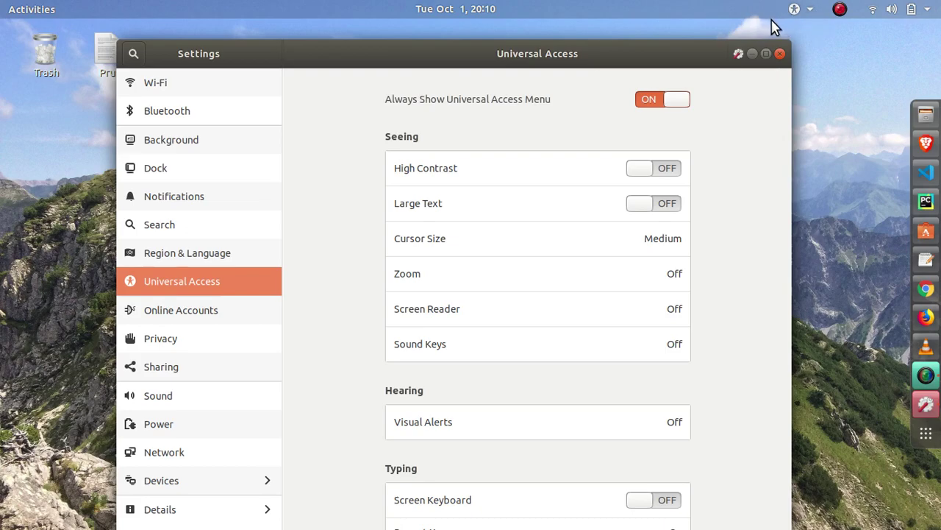
left_click(809, 11)
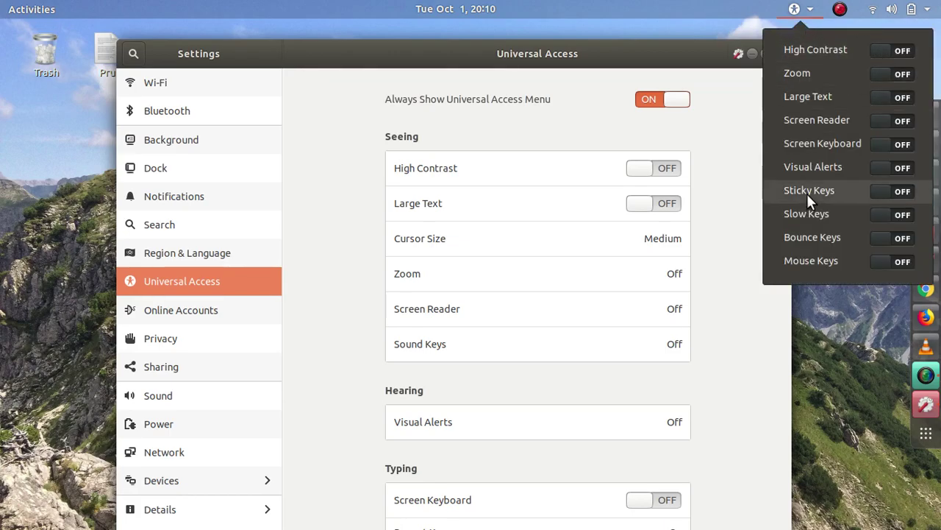
left_click(617, 63)
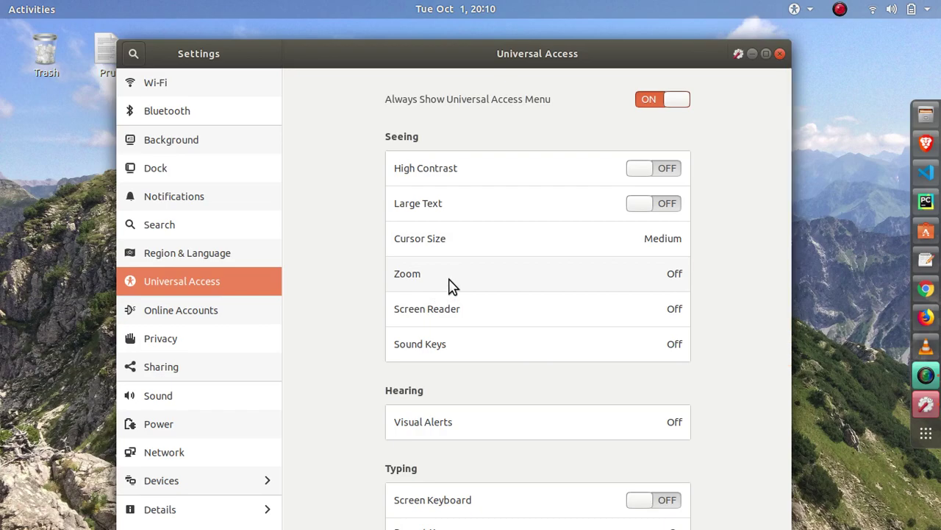
Go to Devices > Keyboard and scroll down to the Universal Access shortcuts.
left_click(167, 480)
left_click(168, 117)
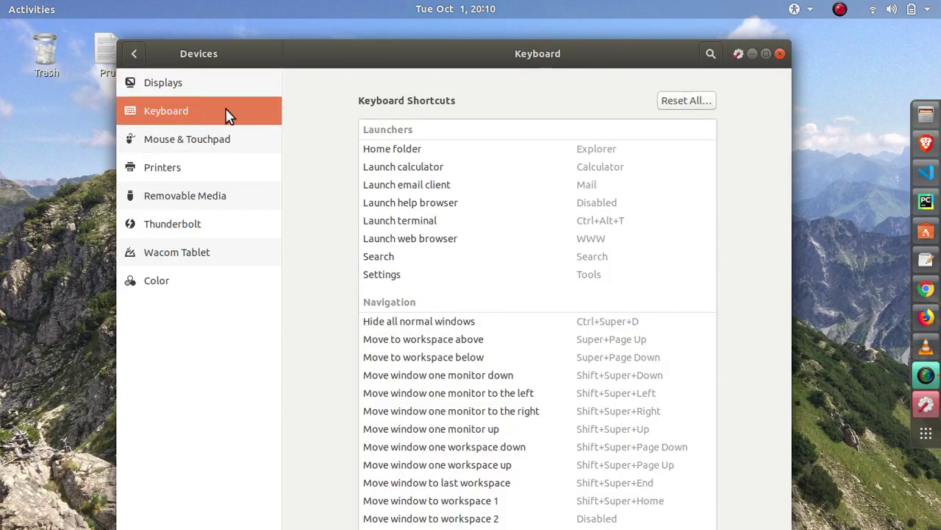
scroll(483, 328, "down", 5)
scroll(483, 328, "down", 15)
scroll(483, 328, "down", 9)
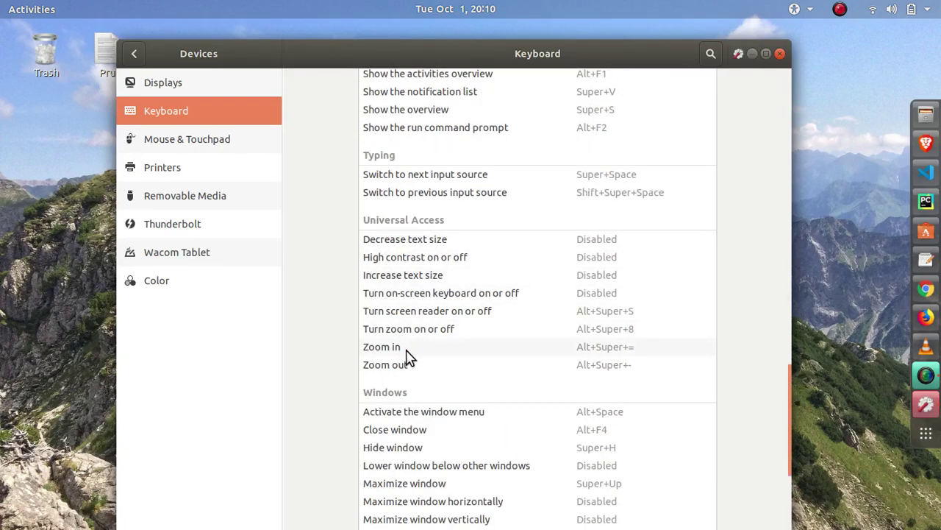
Set the Turn zoom on or off shortcut to Ctrl+Alt+0.
left_click(414, 335)
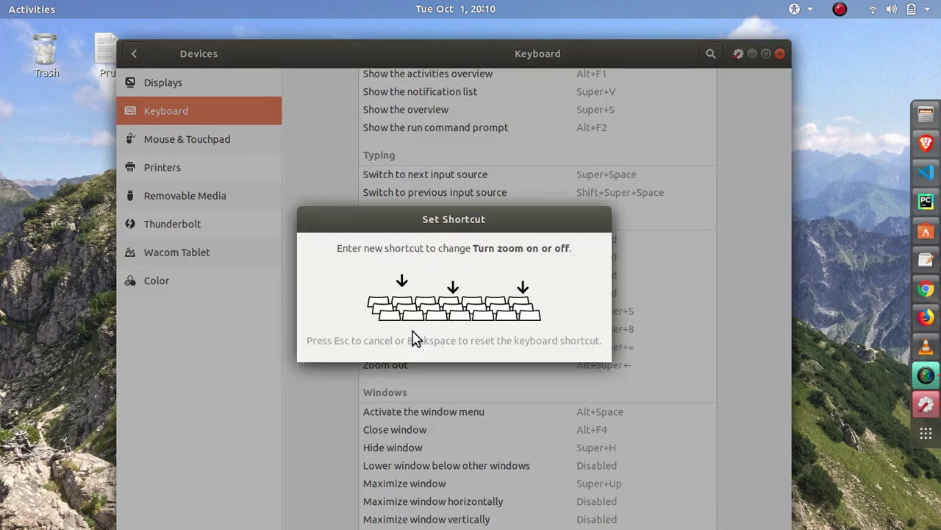
left_click_drag(428, 212, 395, 206)
key("Escape")
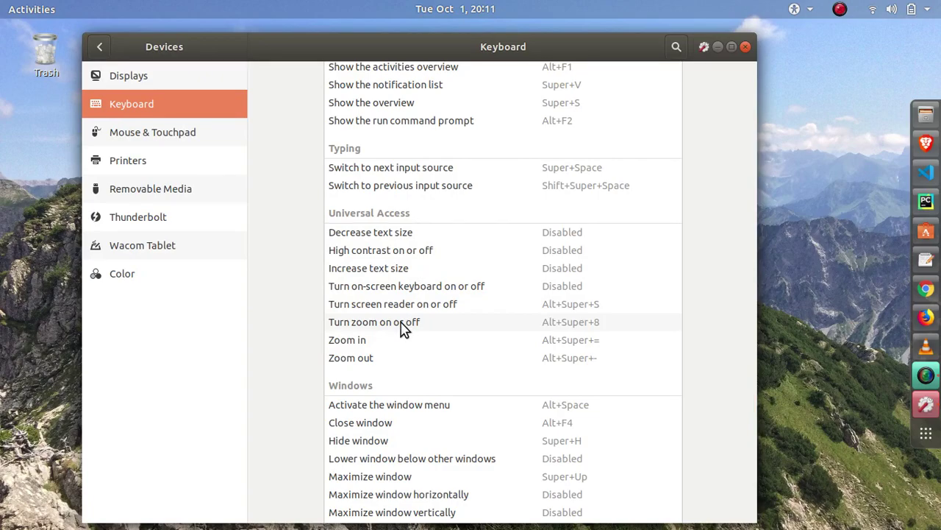
left_click(403, 330)
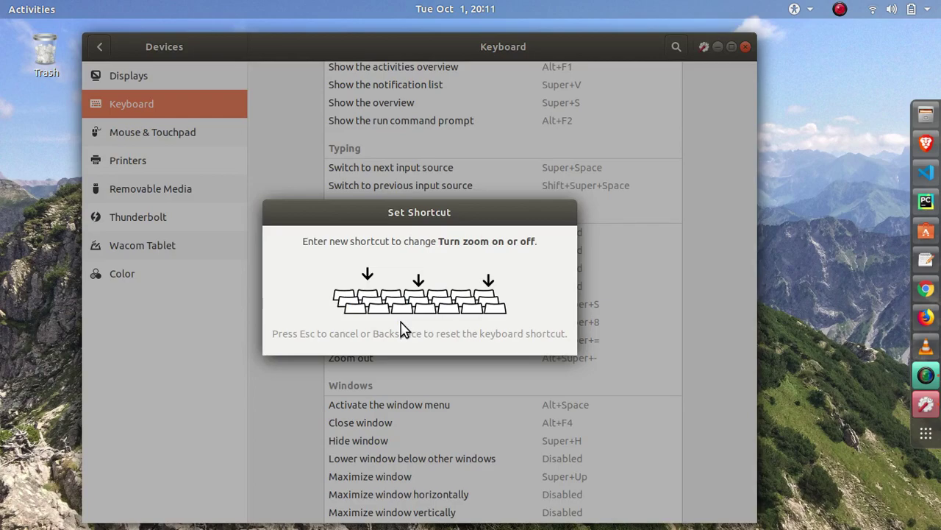
key("ctrl+alt+0")
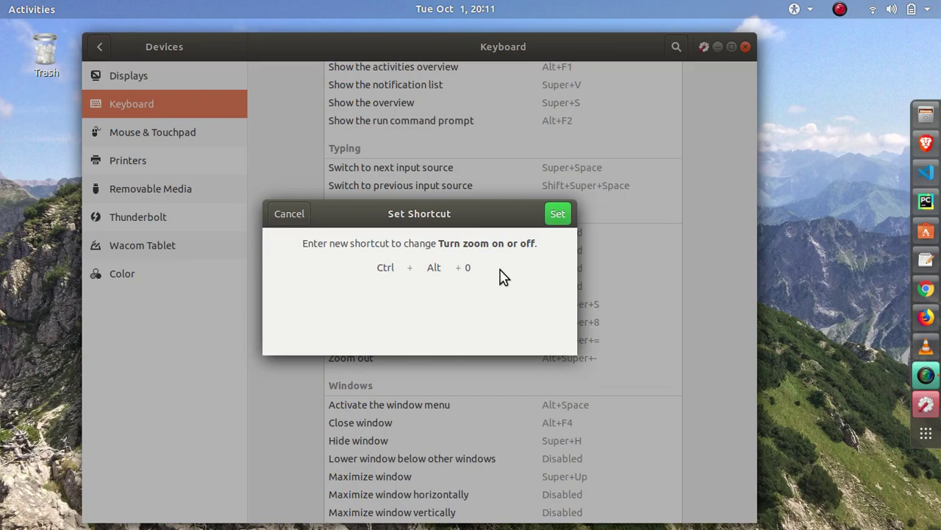
left_click(557, 214)
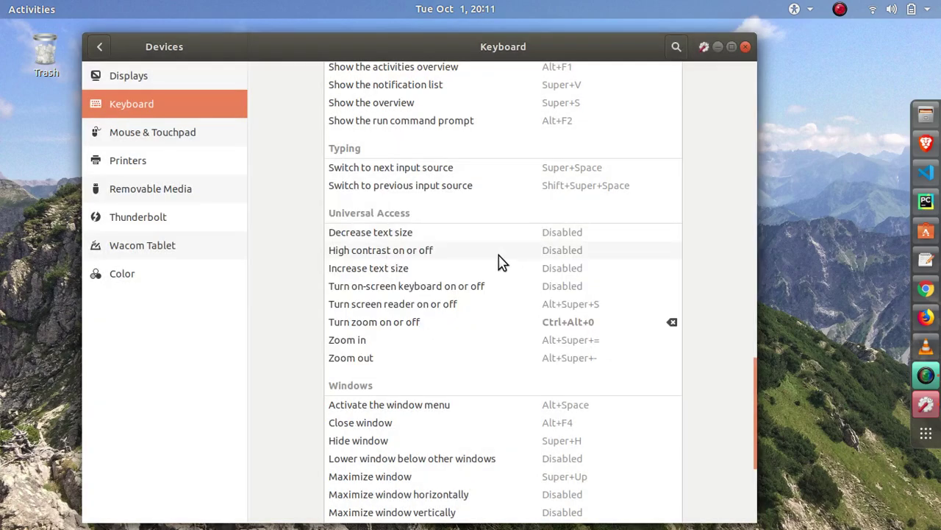
Set Zoom in to Ctrl+Alt+9 and Zoom out to Ctrl+Alt+8.
left_click(393, 349)
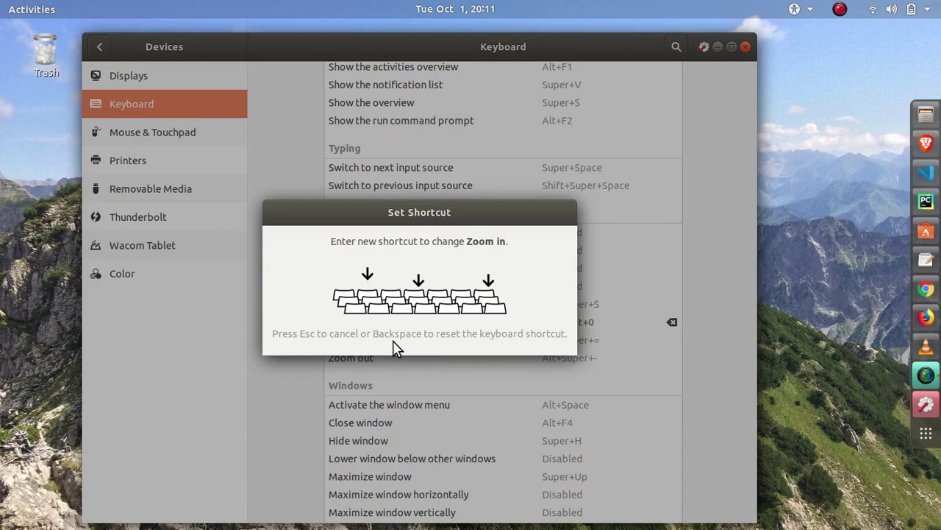
key("ctrl+alt+9")
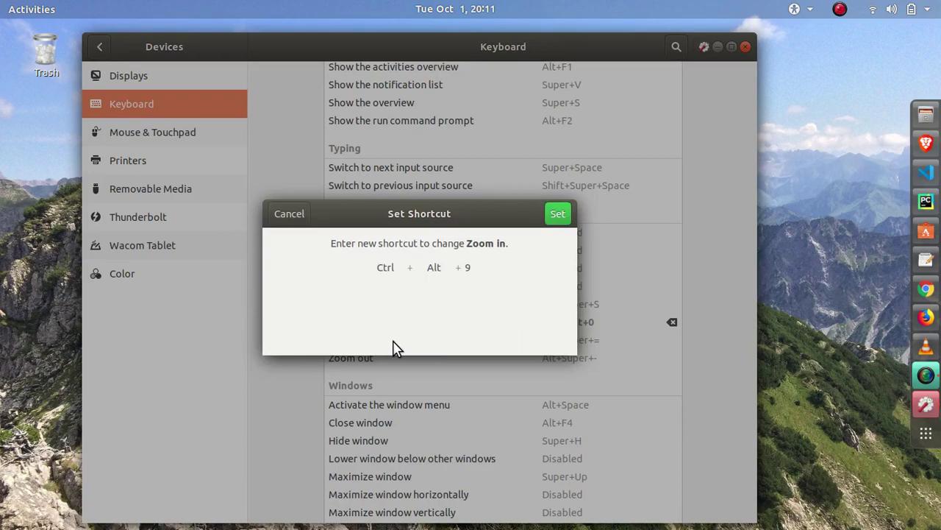
left_click(556, 214)
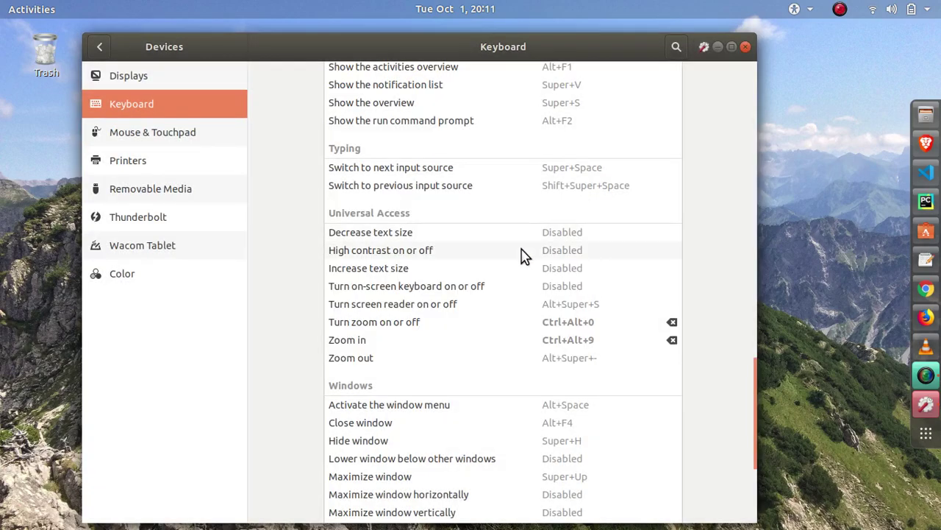
left_click(555, 361)
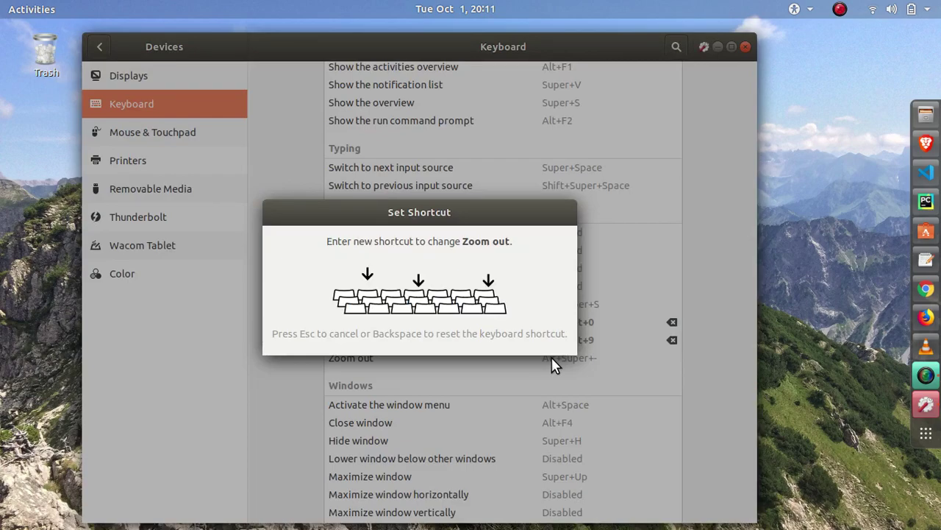
key("ctrl+alt+8")
left_click(557, 215)
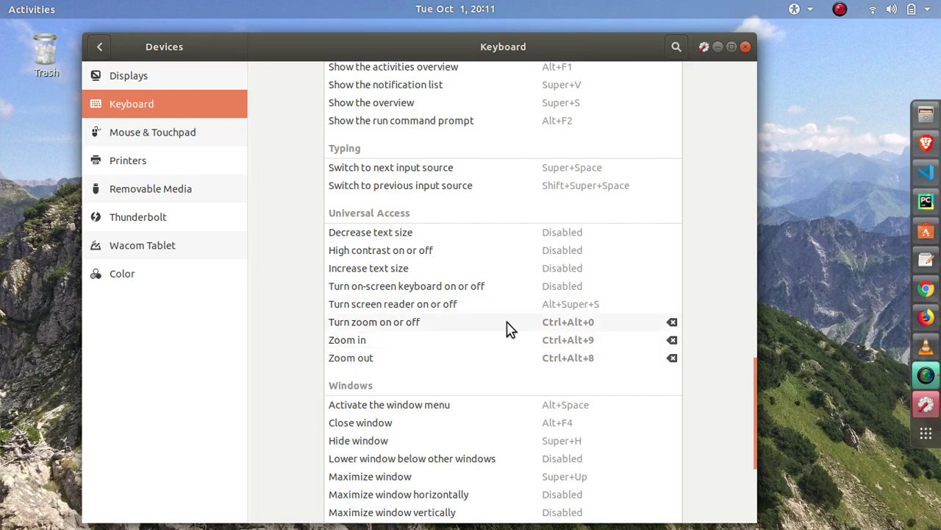
Return to Universal Access and open Zoom Options, showing 2.00 magnification following the mouse.
left_click(98, 50)
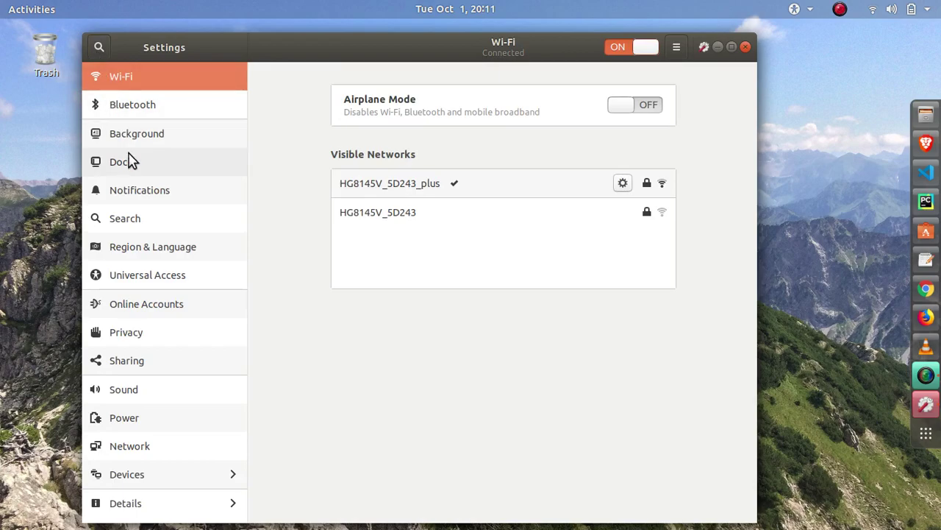
left_click(151, 277)
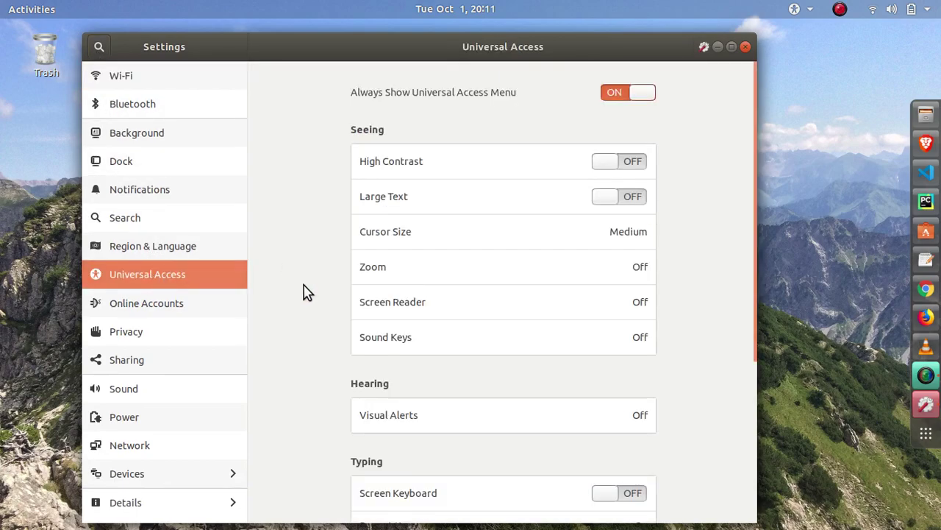
left_click(413, 269)
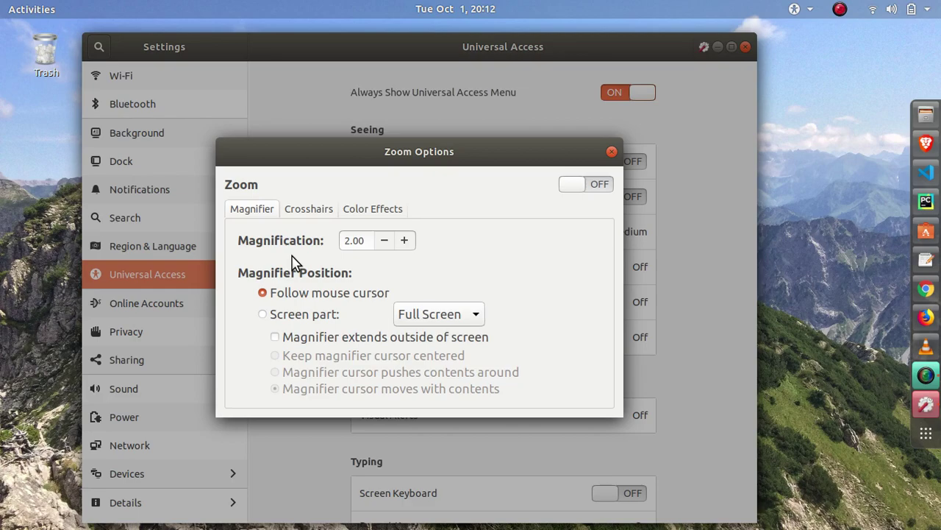
left_click(382, 245)
left_click(381, 245)
left_click(382, 245)
left_click(381, 246)
left_click(599, 184)
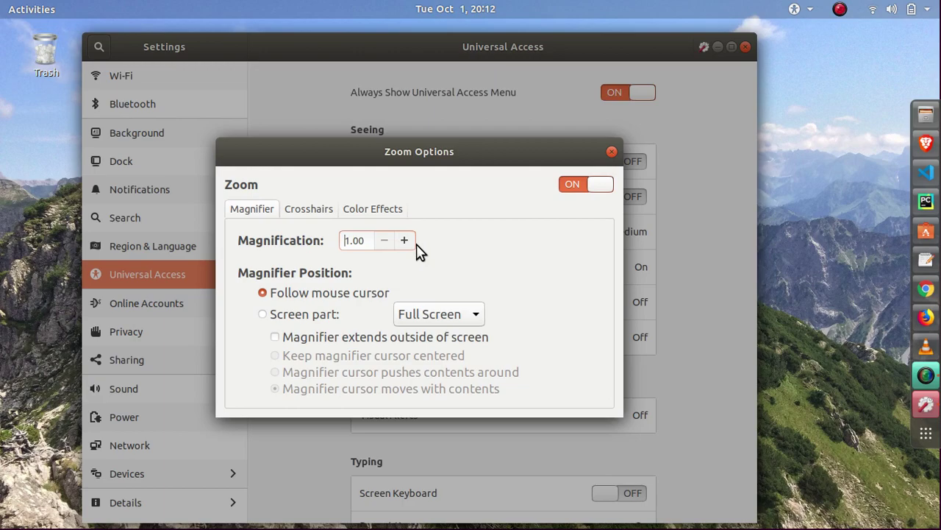
left_click(415, 244)
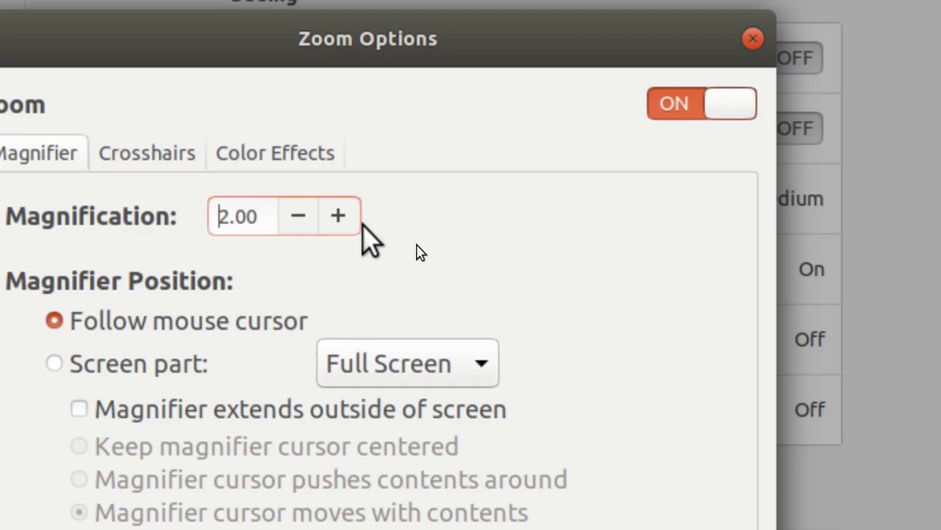
left_click(416, 246)
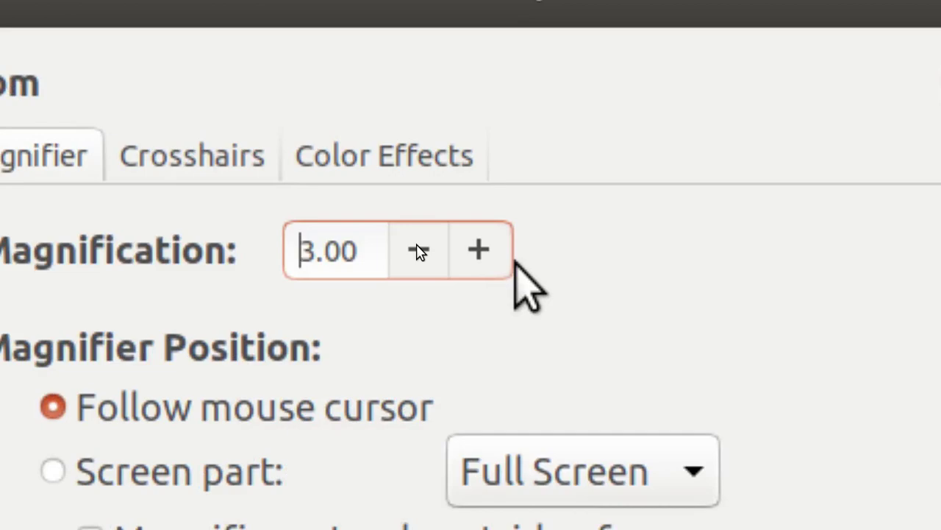
left_click(416, 250)
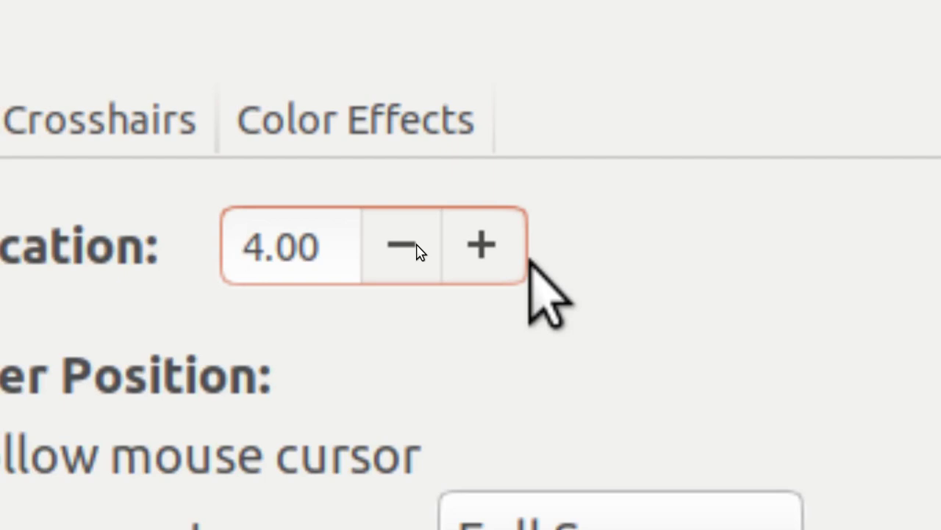
left_click(403, 246)
left_click(417, 244)
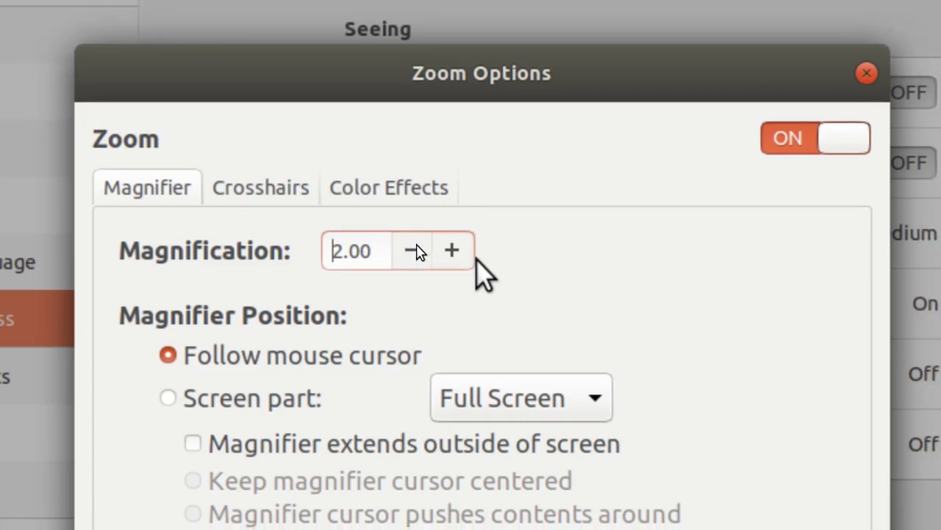
key("alt+super+minus")
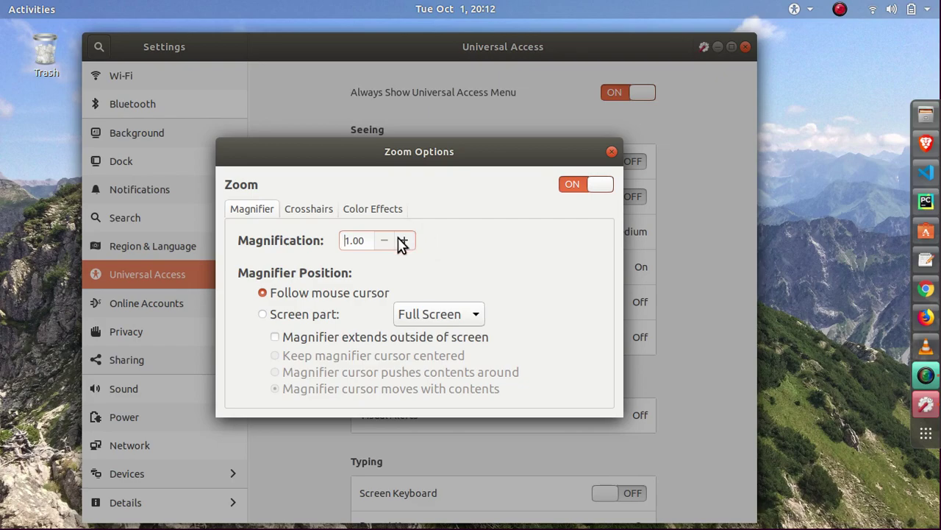
Raise Magnification from 1.00 to 2.00.
left_click(402, 242)
left_click(403, 242)
left_click(403, 242)
left_click(402, 242)
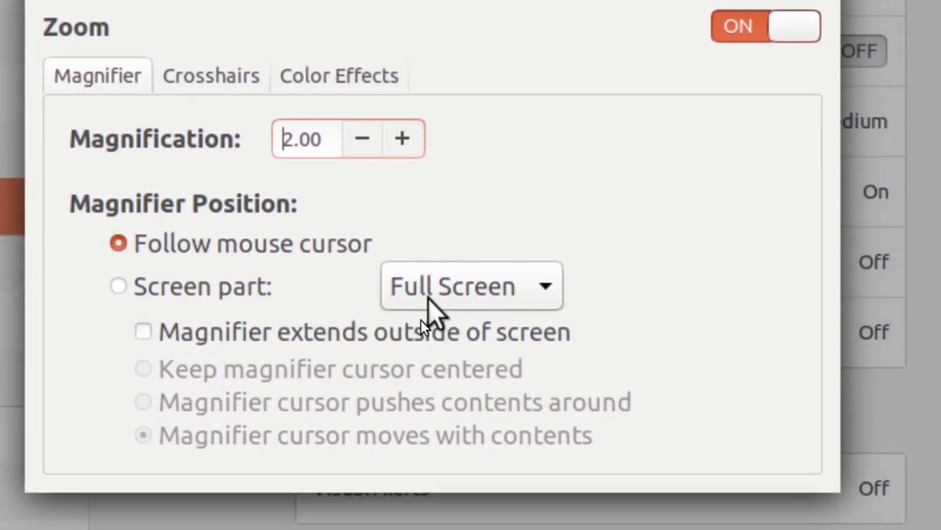
Preview the screen-part choices Bottom, Left and Right Half, then reset to Full Screen.
left_click(430, 298)
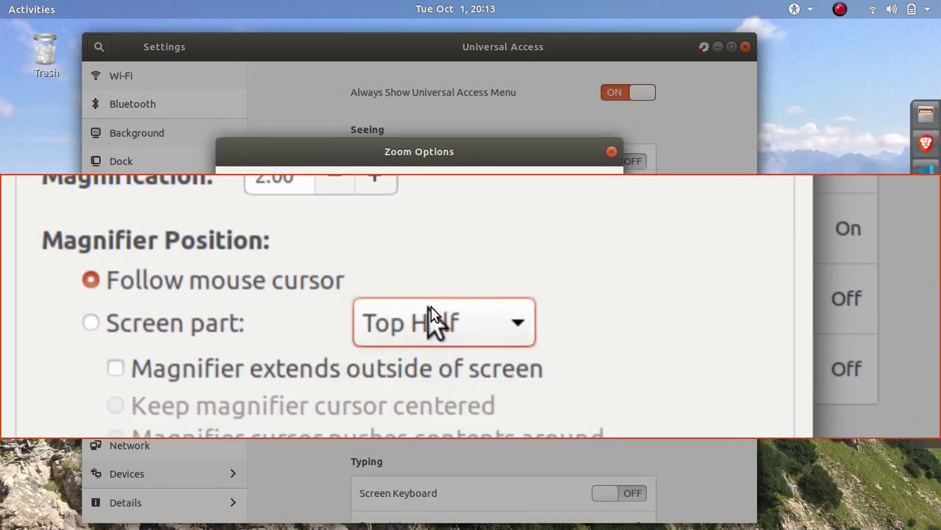
left_click(434, 324)
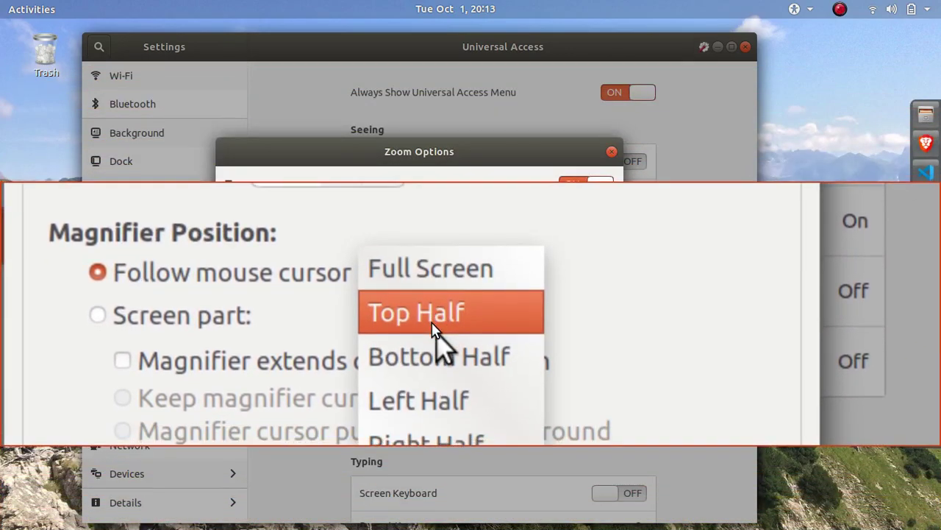
left_click(438, 358)
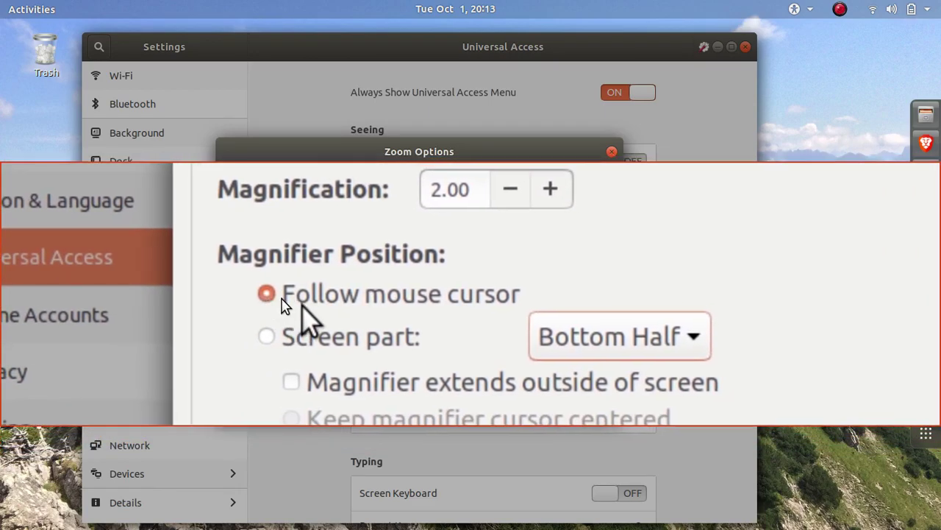
left_click(450, 320)
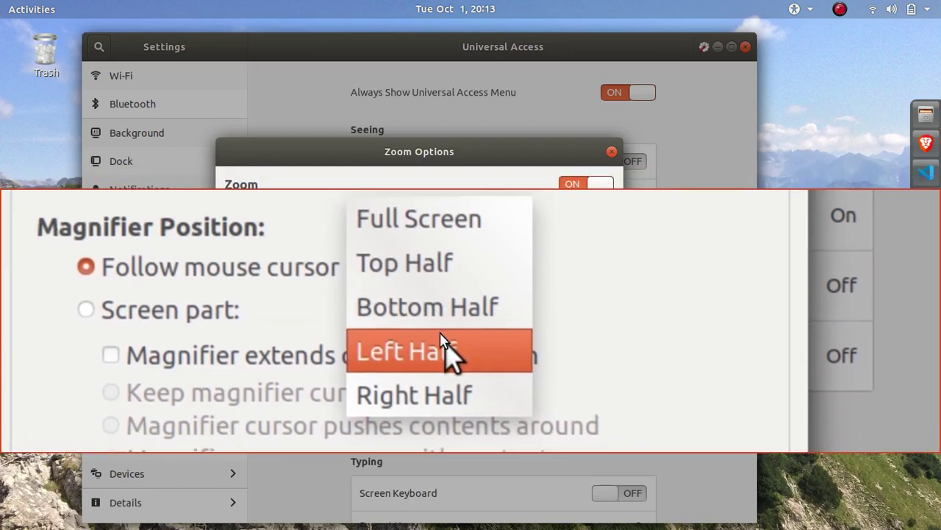
left_click(445, 346)
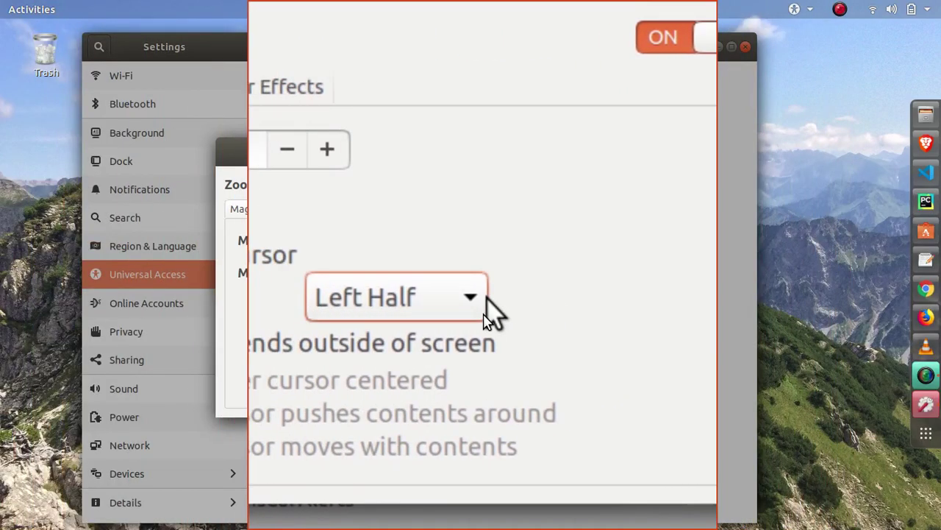
left_click(494, 309)
left_click(446, 322)
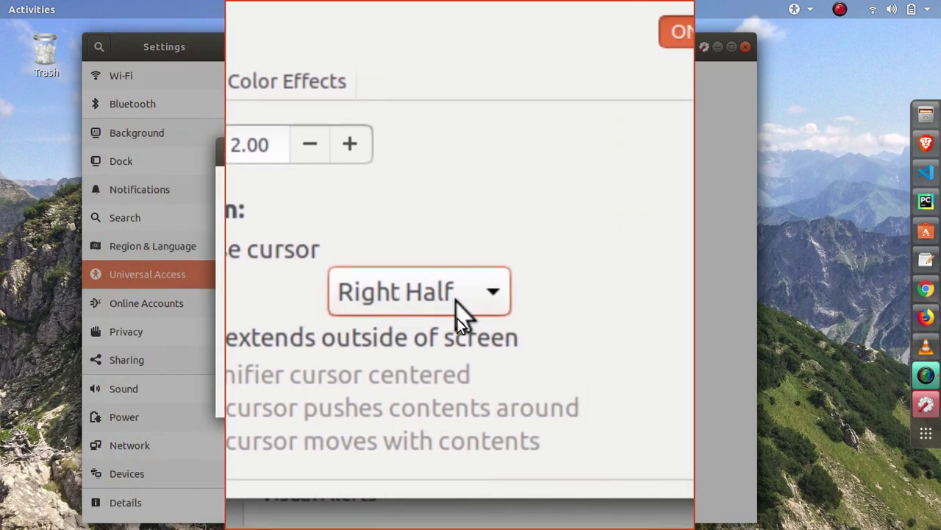
left_click(470, 283)
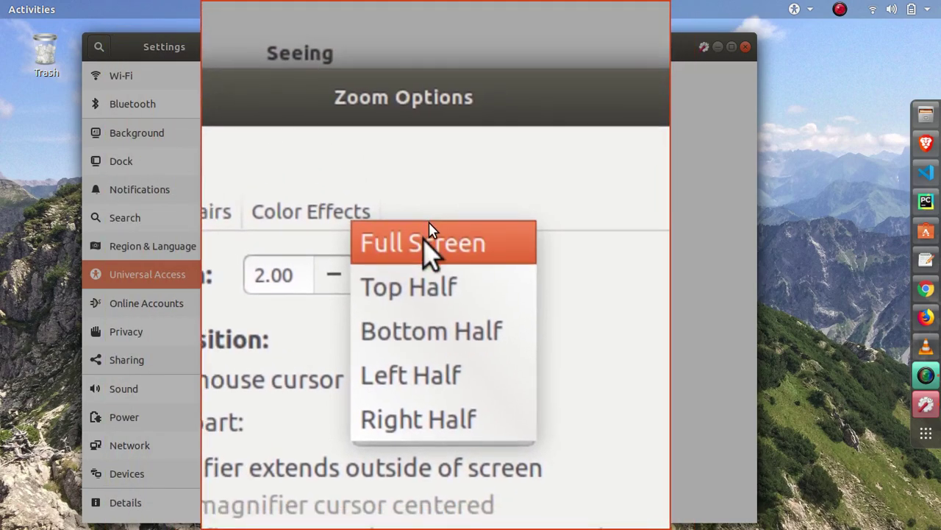
left_click(429, 223)
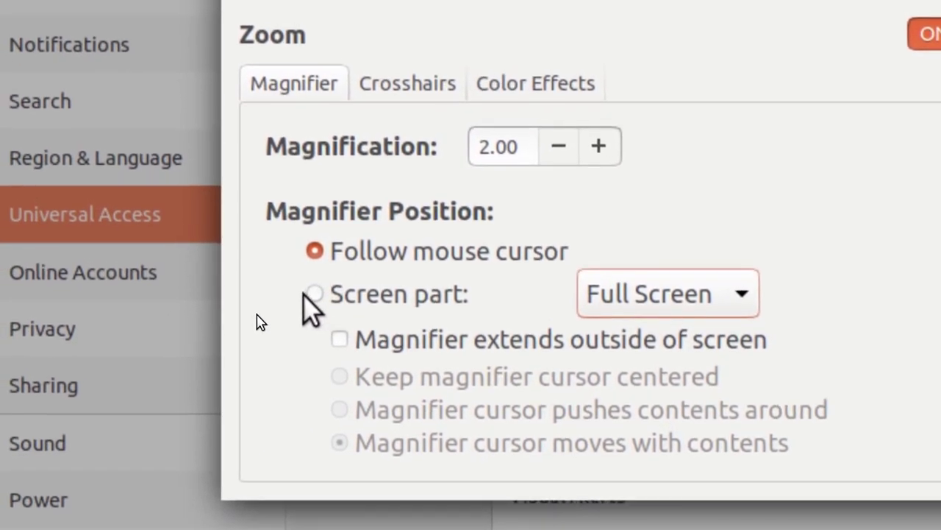
Select Screen part, try Top, Bottom, Left and Right Half, and settle on Full Screen.
left_click(294, 302)
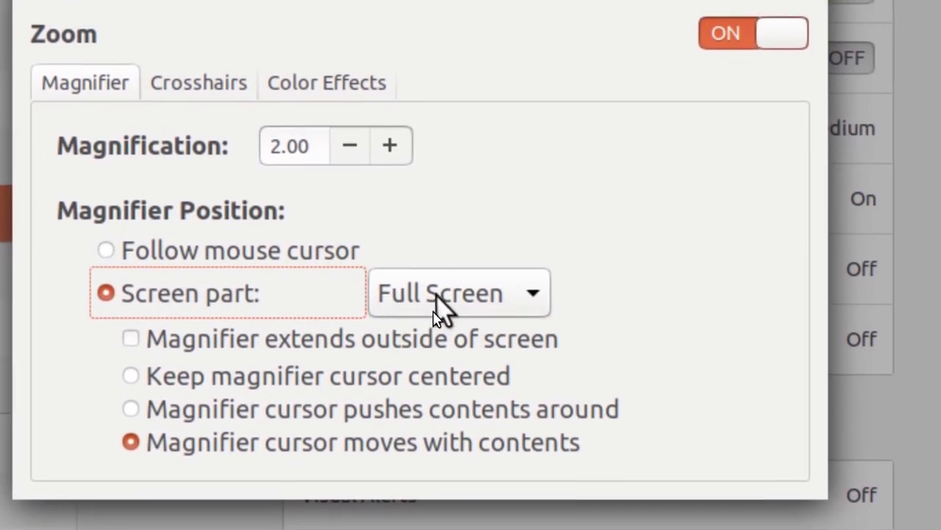
left_click(544, 269)
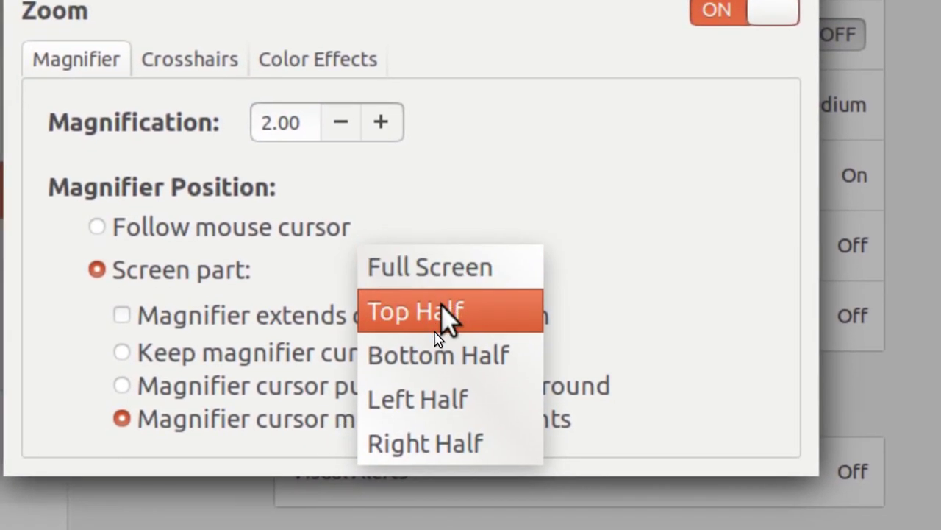
left_click(441, 301)
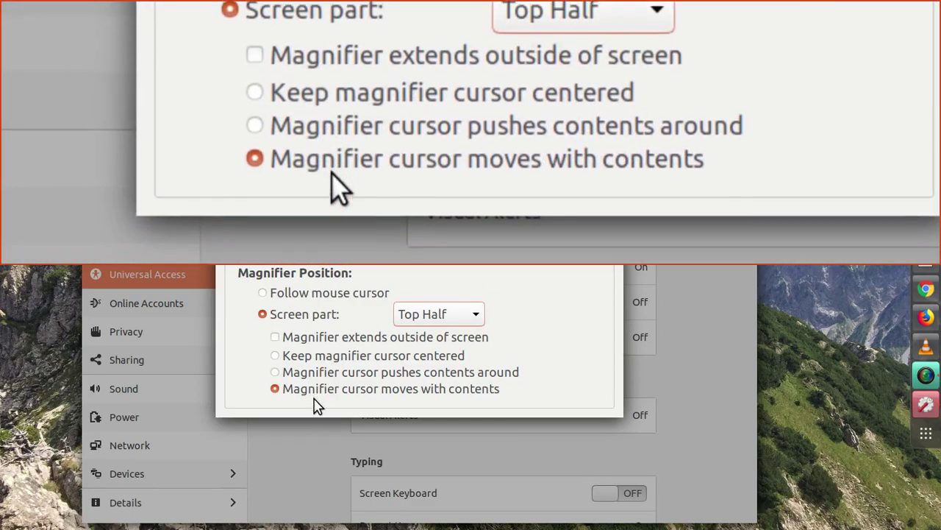
left_click(431, 313)
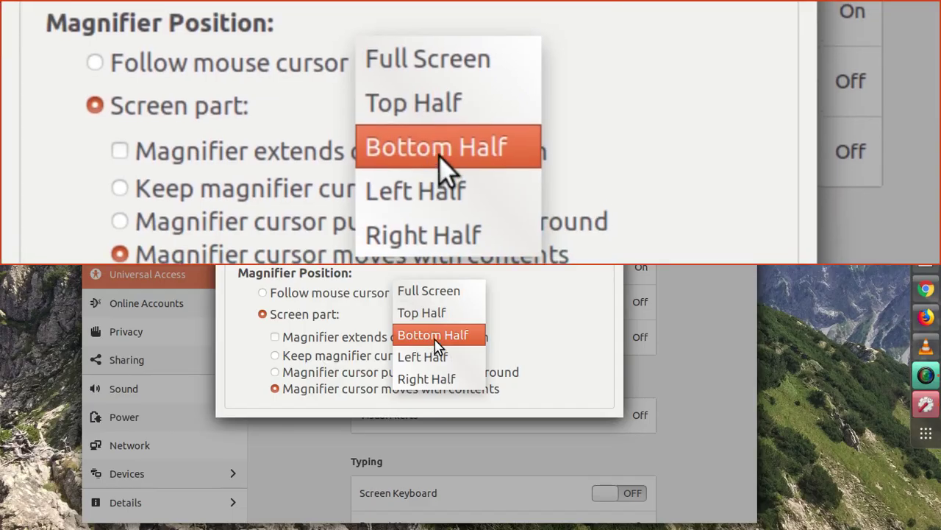
left_click(438, 346)
left_click(433, 324)
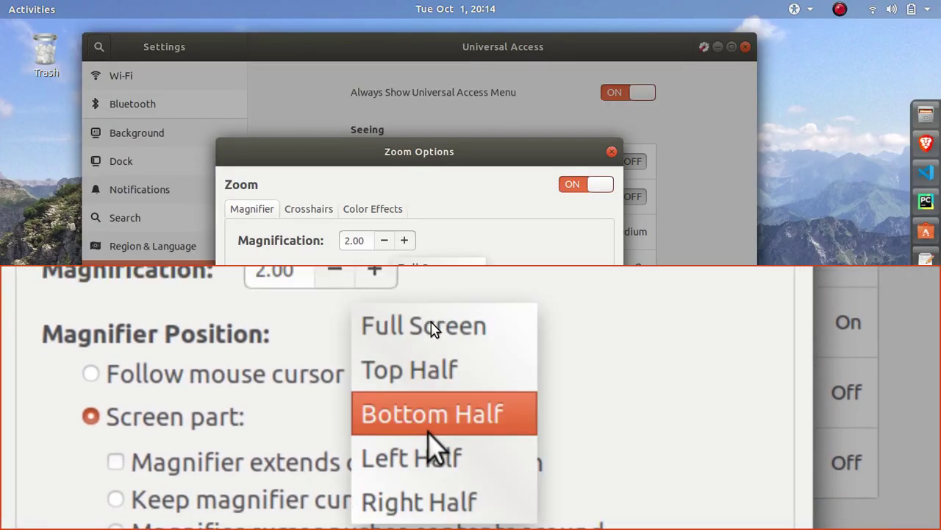
left_click(435, 336)
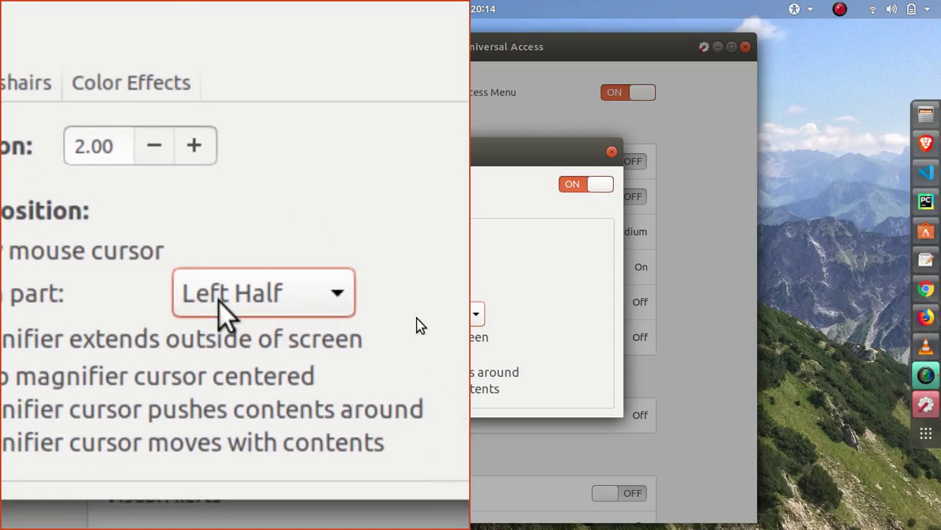
left_click(416, 325)
left_click(422, 332)
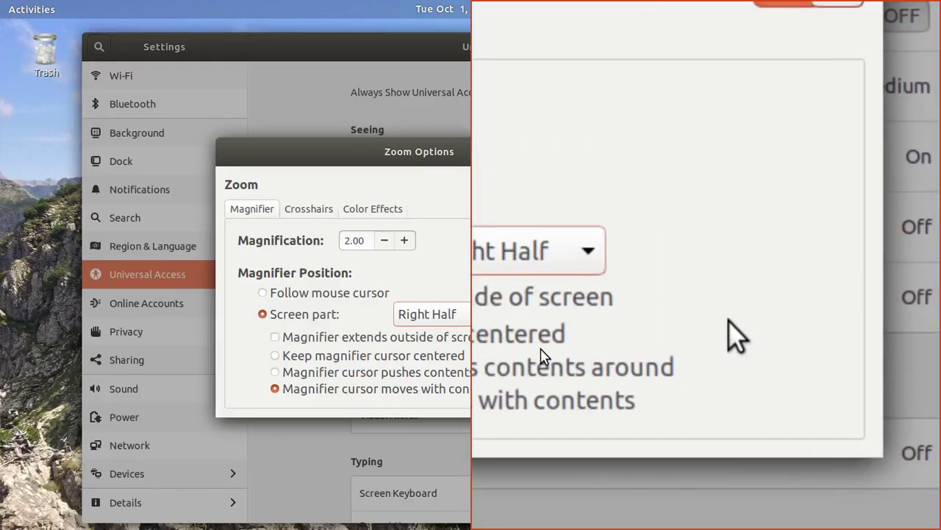
left_click(421, 318)
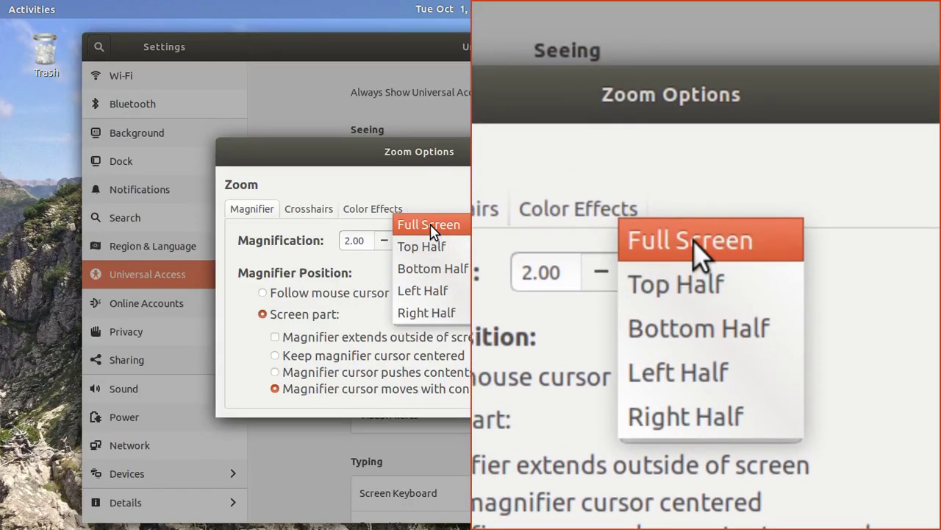
left_click(432, 229)
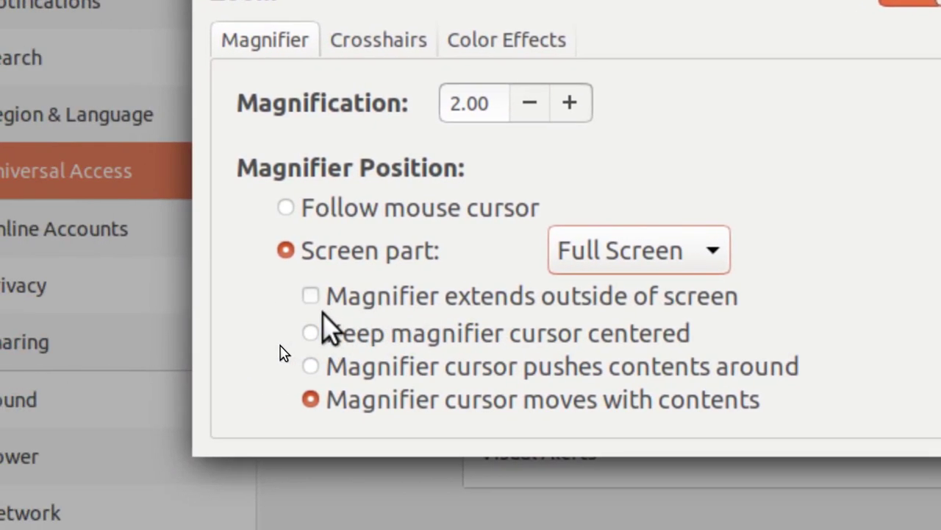
Try the cursor-tracking options, ending on 'Magnifier cursor moves with contents'.
left_click(312, 295)
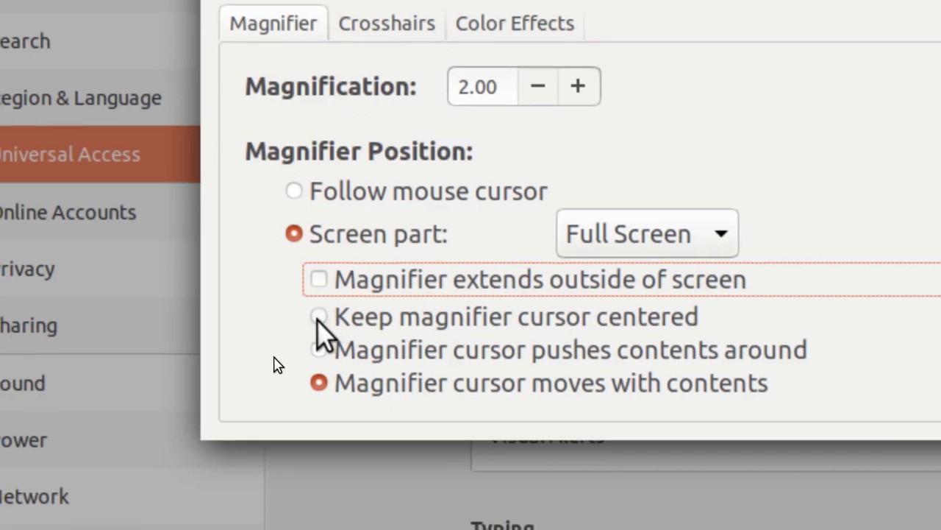
left_click(318, 317)
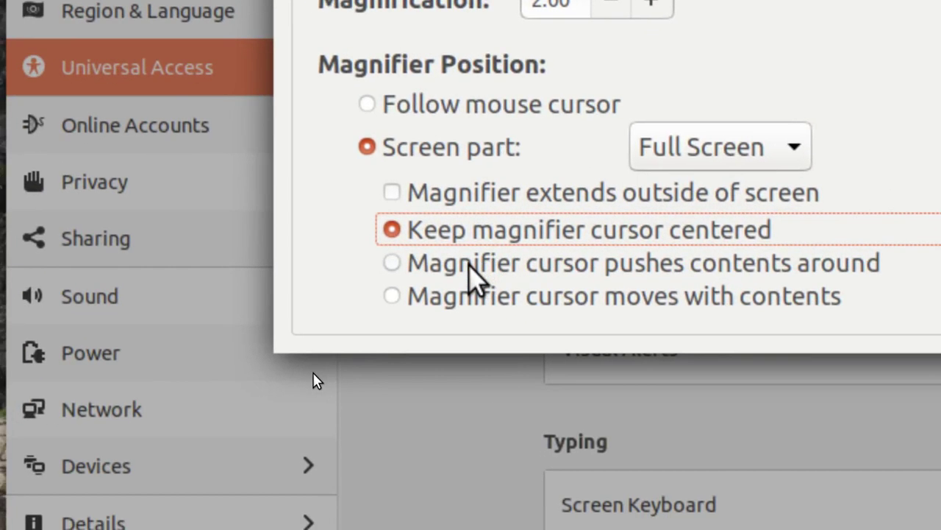
left_click(392, 263)
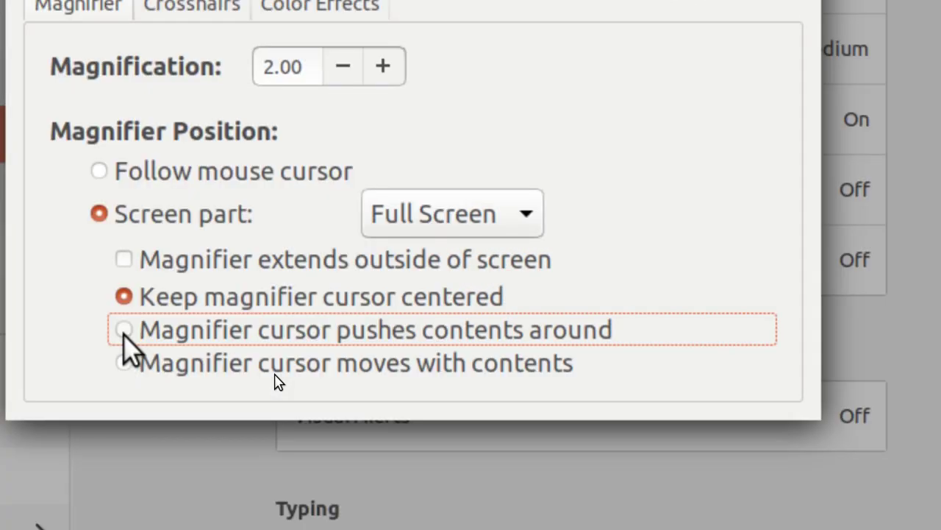
left_click(124, 330)
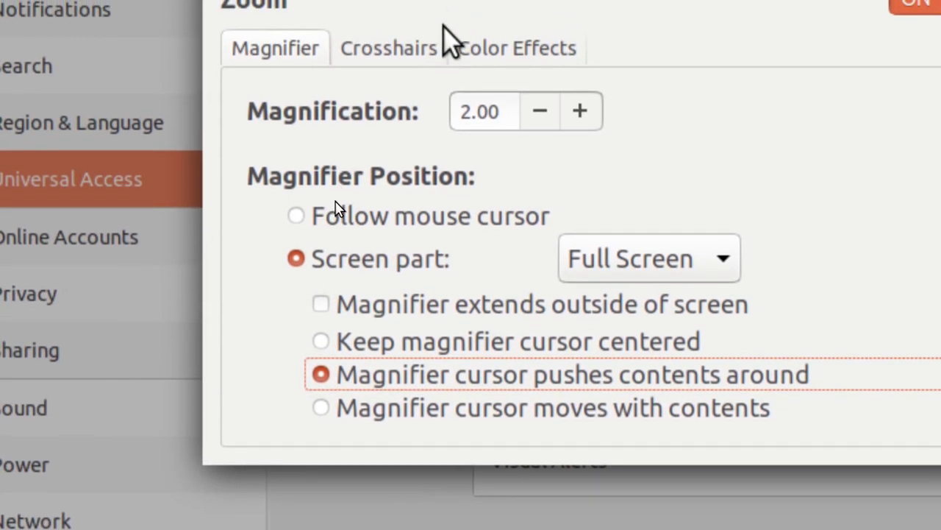
left_click(321, 408)
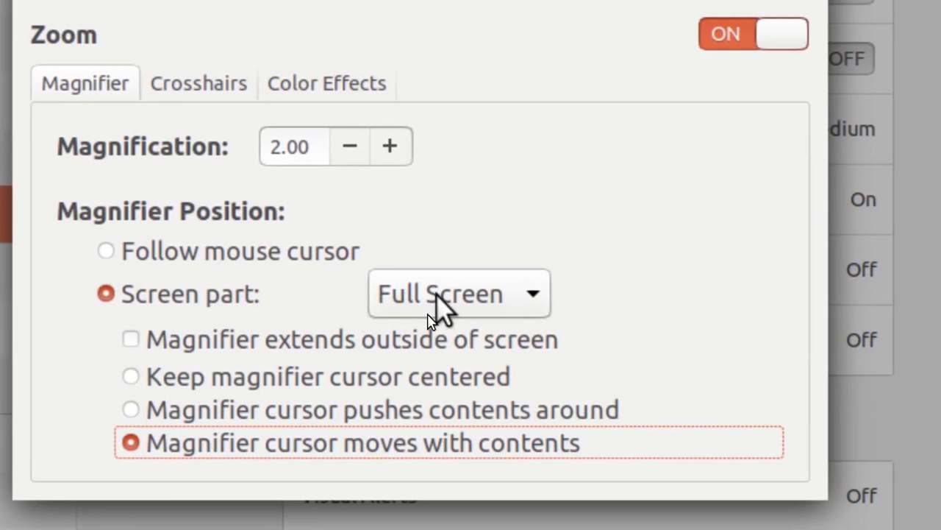
Try Top Half as the screen part, then return to Full Screen.
left_click(434, 302)
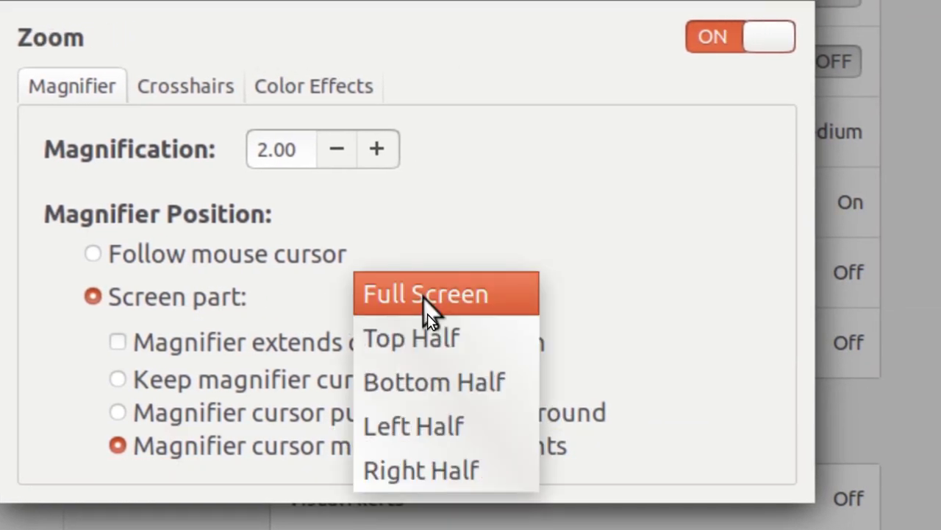
left_click(437, 336)
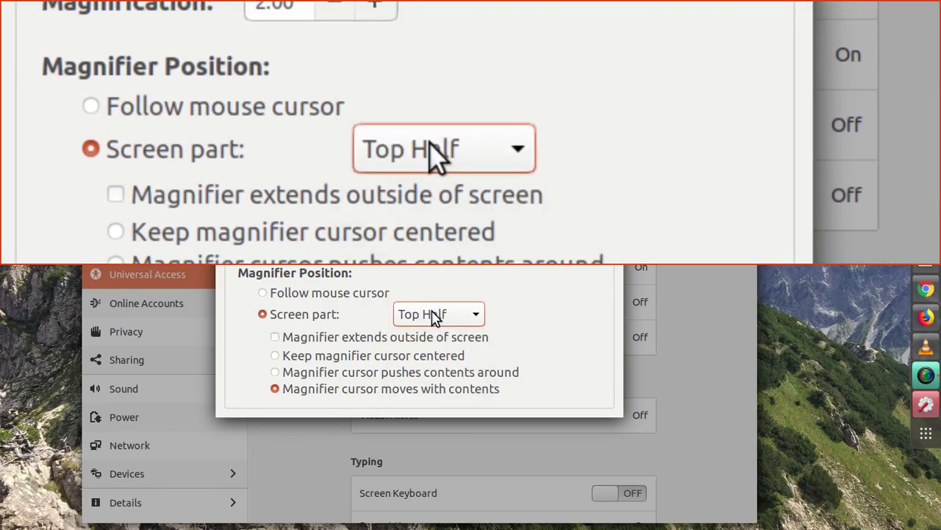
left_click(432, 320)
left_click(431, 293)
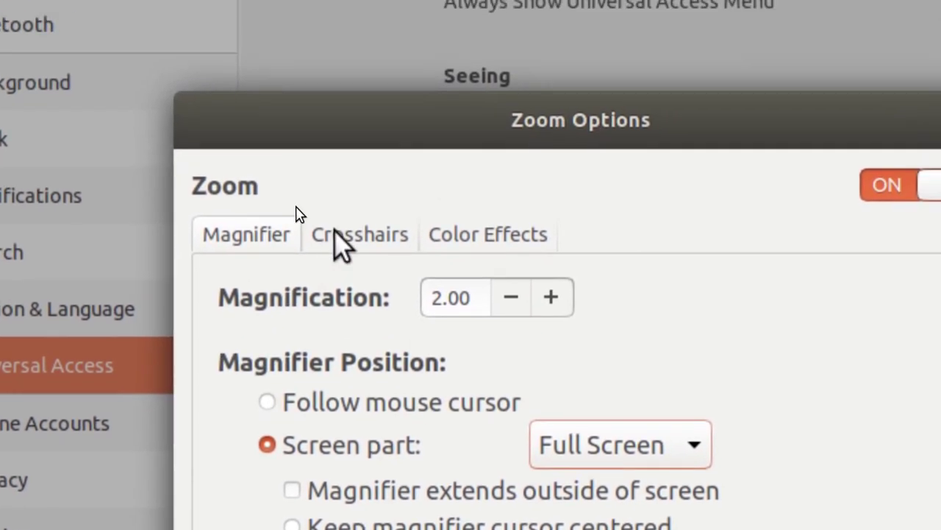
Turn crosshairs on, uncheck Overlaps mouse cursor, and set length to about ¼ screen.
left_click(284, 190)
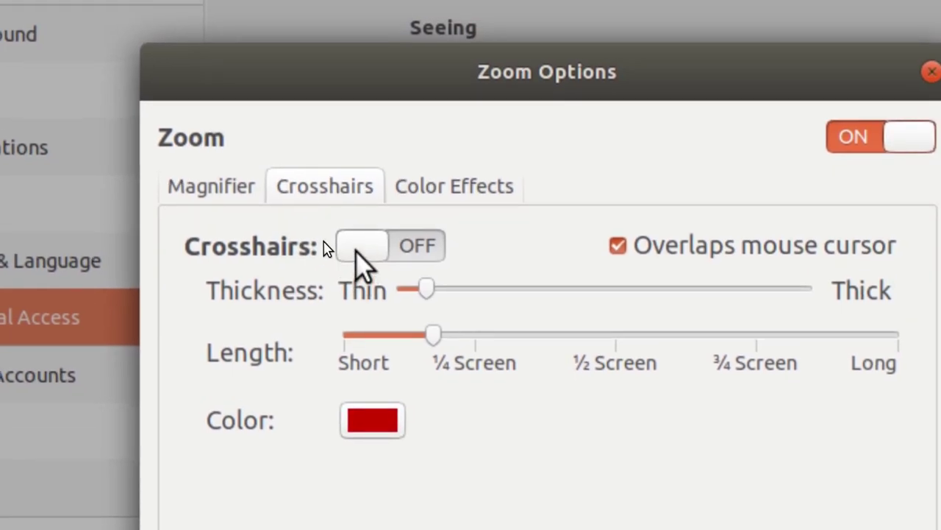
left_click(360, 249)
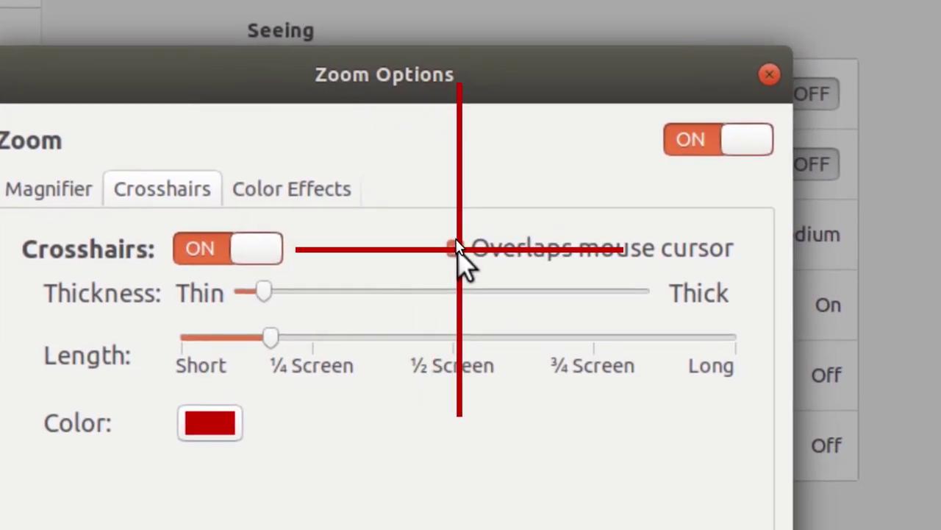
left_click(455, 248)
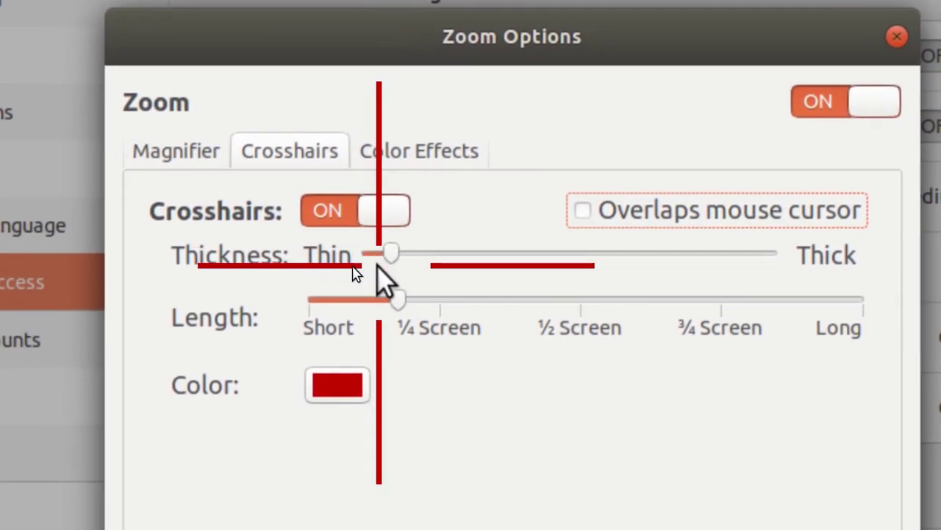
left_click_drag(378, 263, 824, 296)
left_click_drag(547, 281, 41, 283)
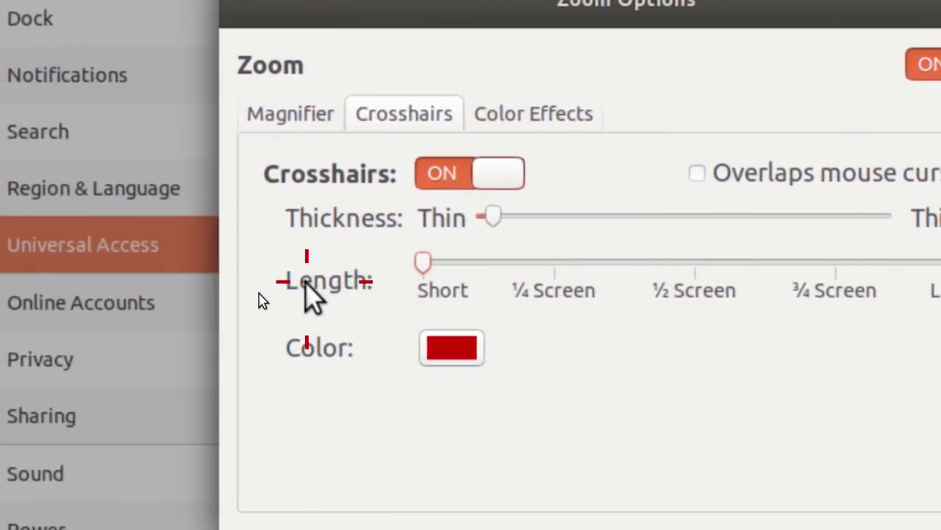
left_click_drag(353, 282, 401, 294)
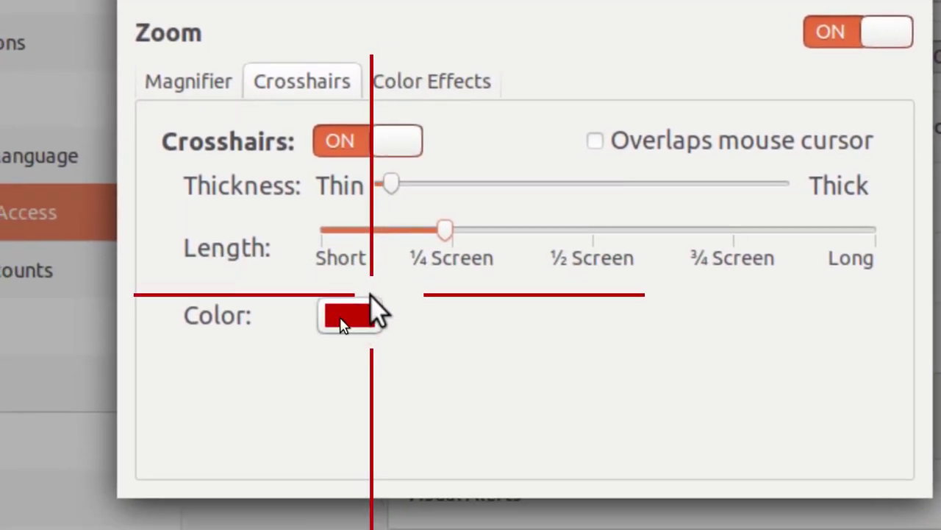
Make the crosshair colour black, then switch the crosshairs back off.
left_click(366, 303)
left_click(323, 293)
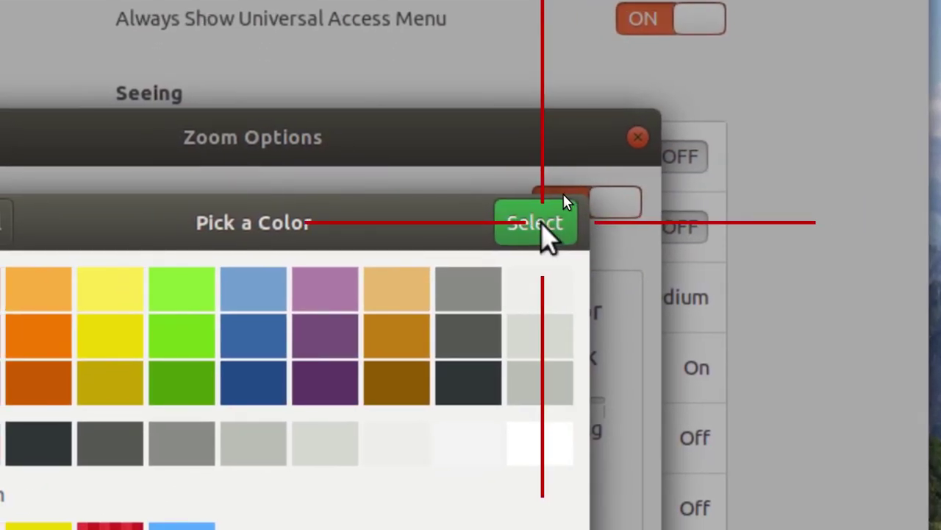
left_click(542, 228)
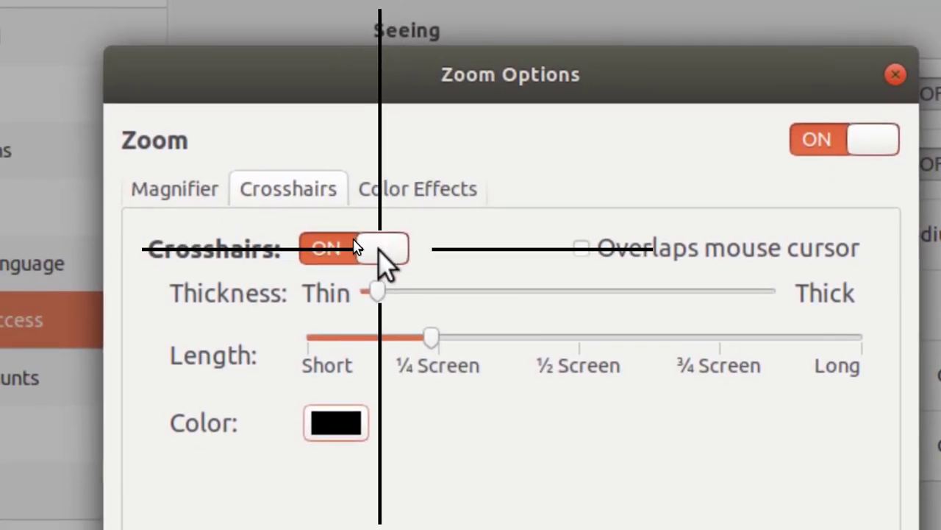
left_click(384, 292)
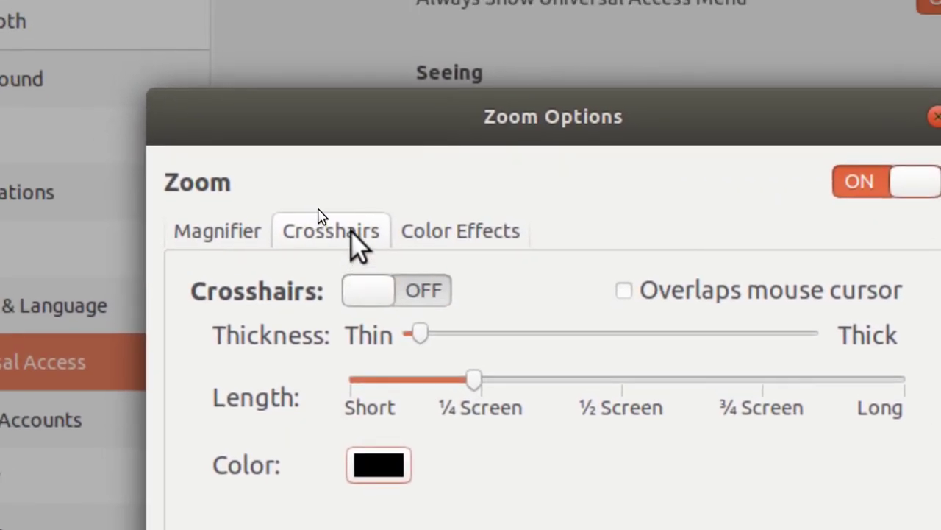
On Color Effects, try White on black and leave it off.
left_click(391, 232)
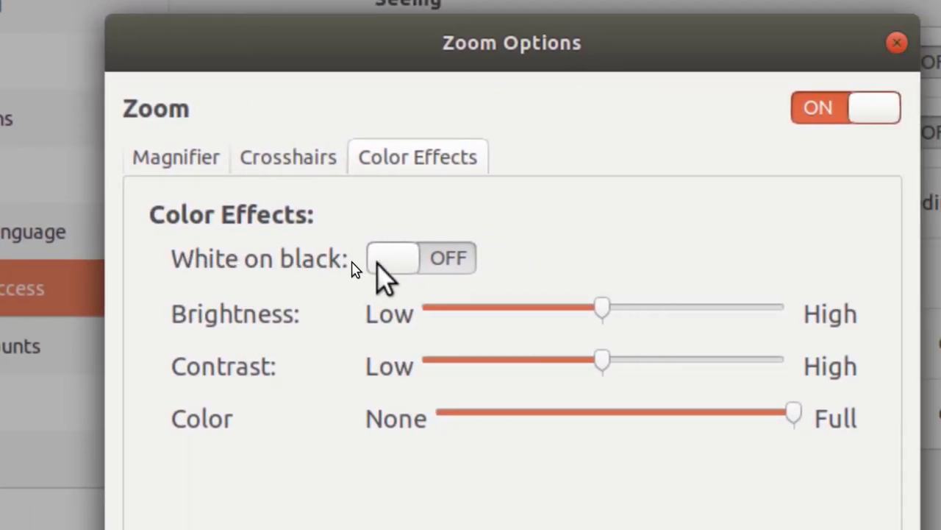
left_click(377, 265)
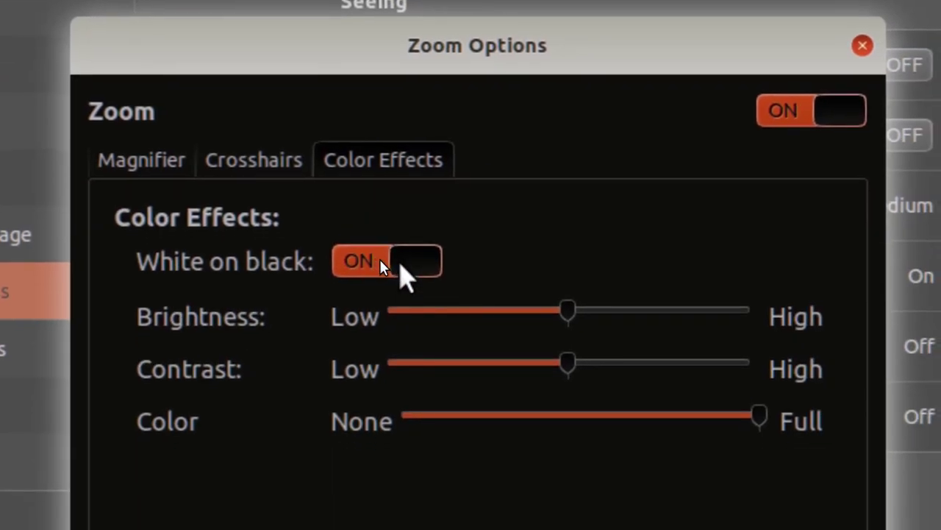
left_click(379, 263)
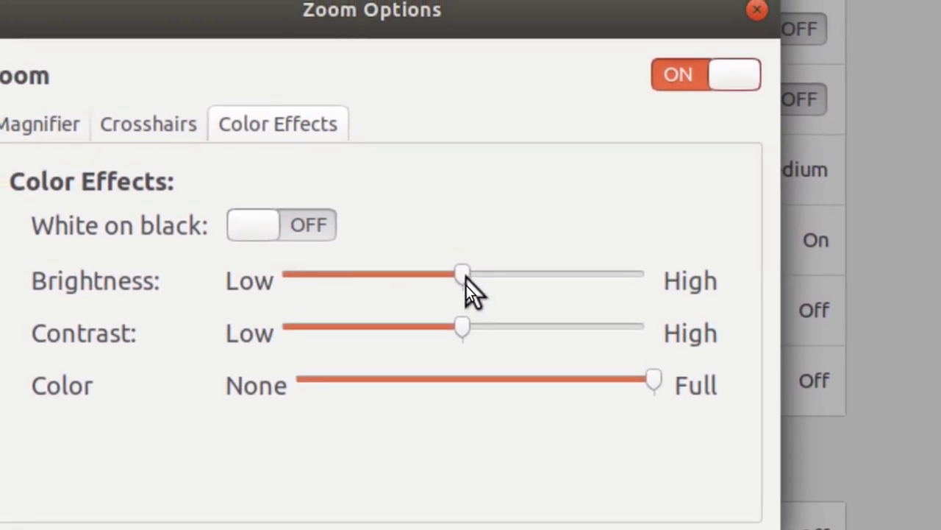
Nudge brightness and contrast slightly up, then switch Zoom off and back on.
left_click(473, 278)
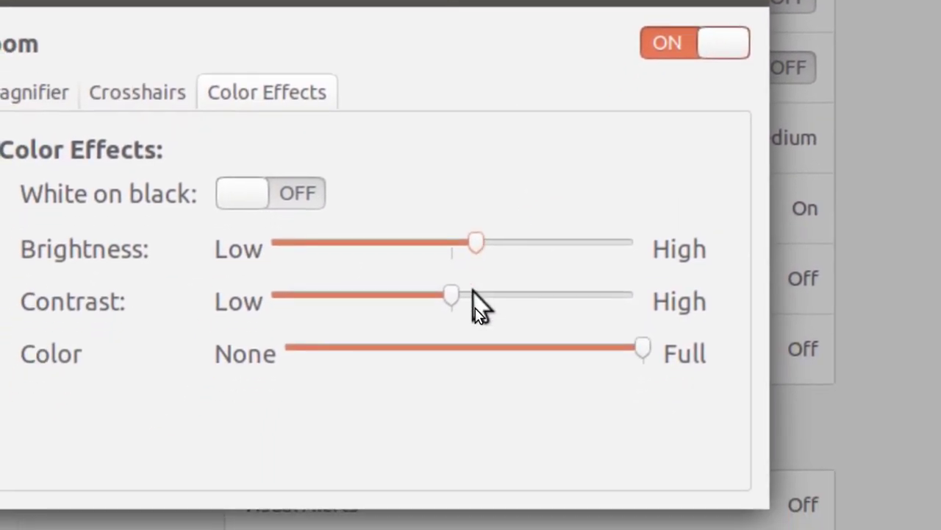
left_click(268, 462)
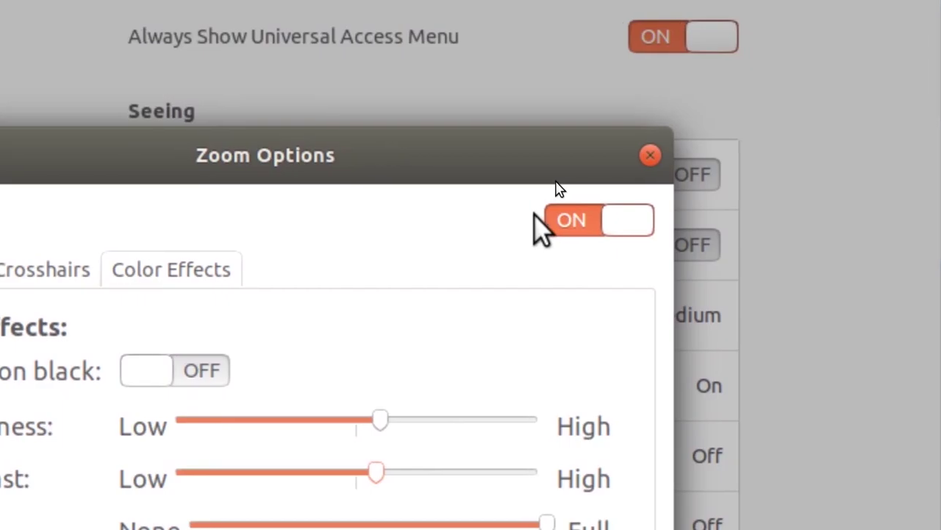
left_click(581, 221)
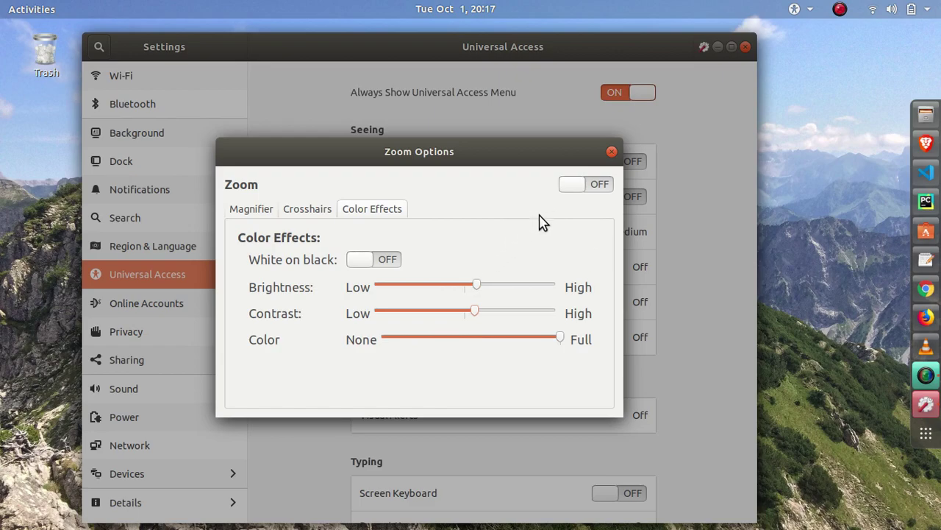
left_click(574, 186)
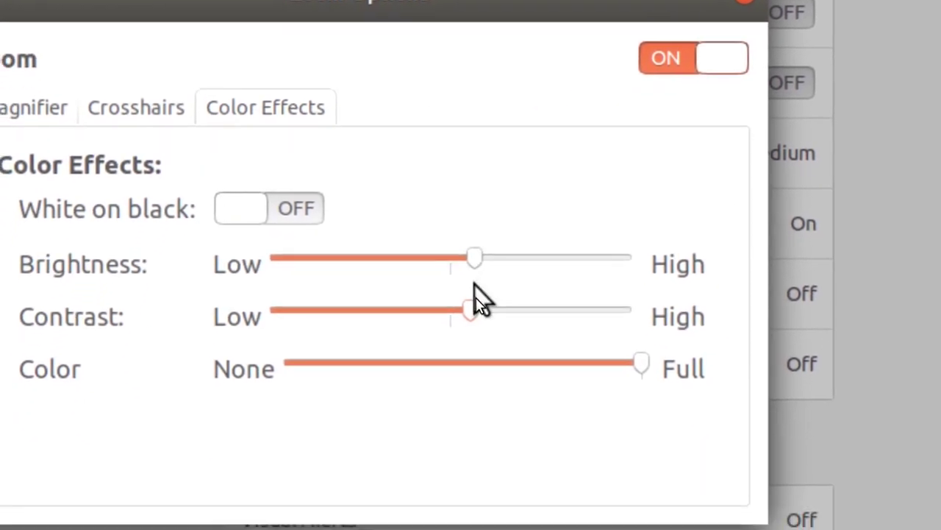
Reset brightness and contrast to default and set the magnifier to Follow mouse cursor.
left_click(451, 265)
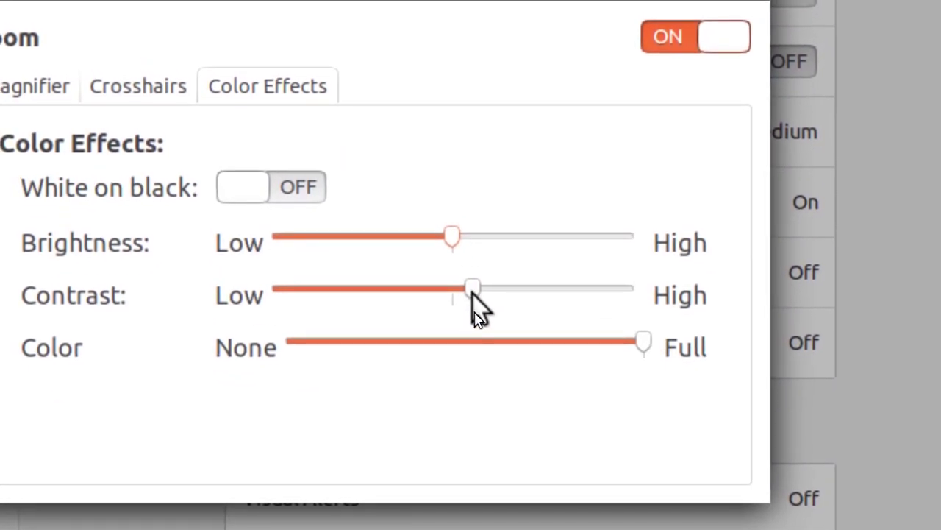
left_click_drag(472, 295, 456, 298)
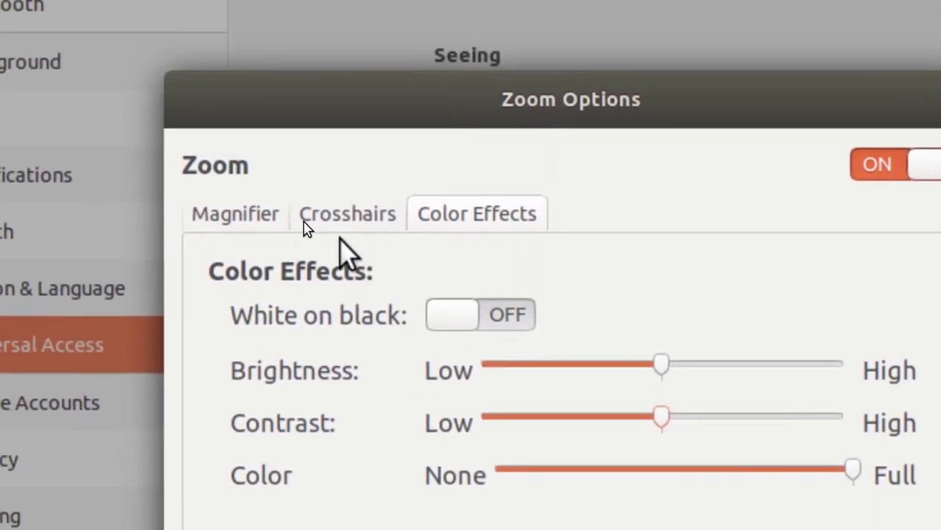
left_click(254, 123)
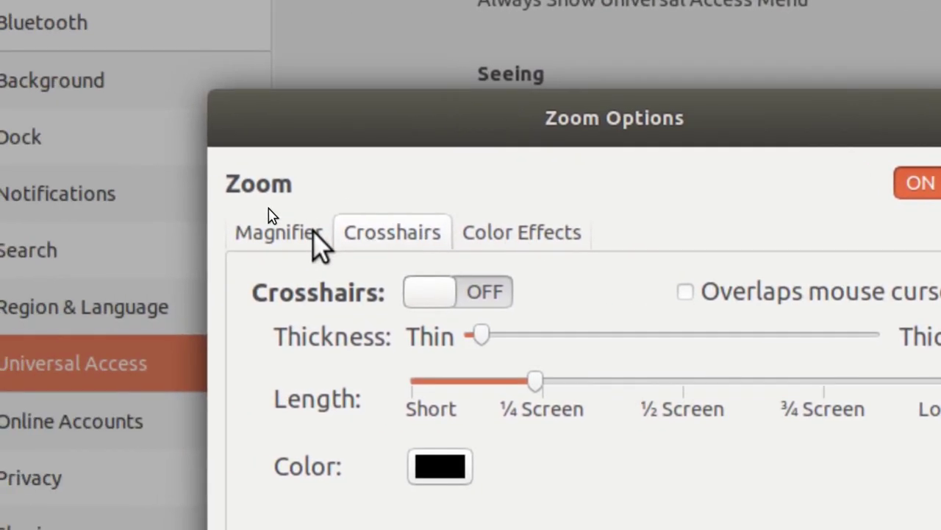
left_click(25, 237)
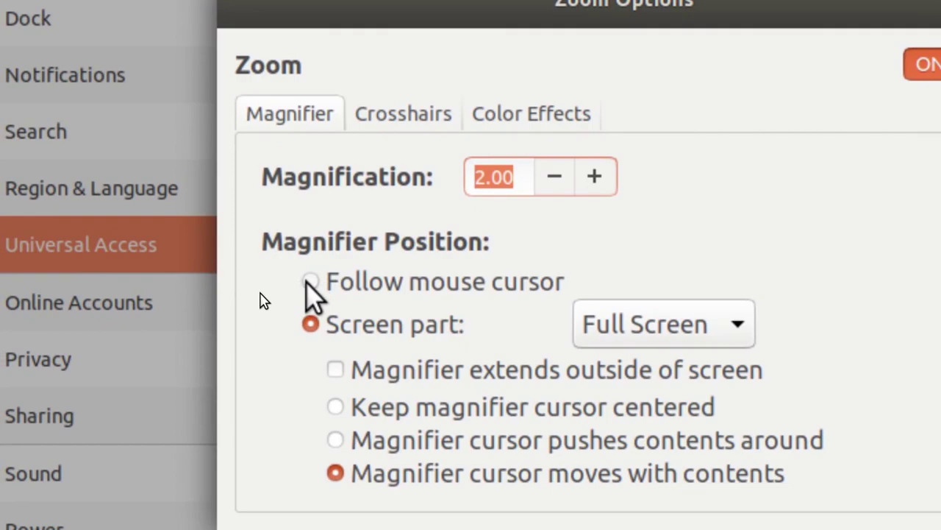
left_click(309, 282)
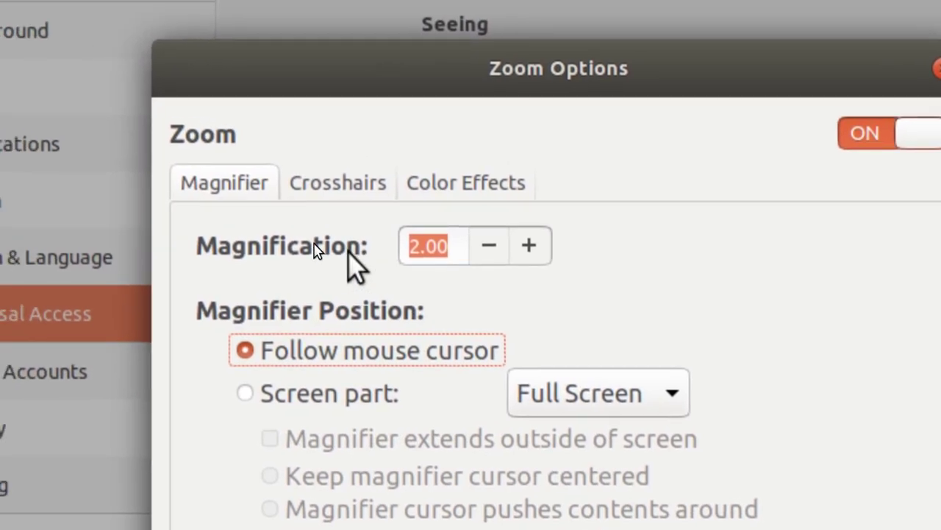
key("super+alt+8")
key("super+alt+8")
key("super+alt+8")
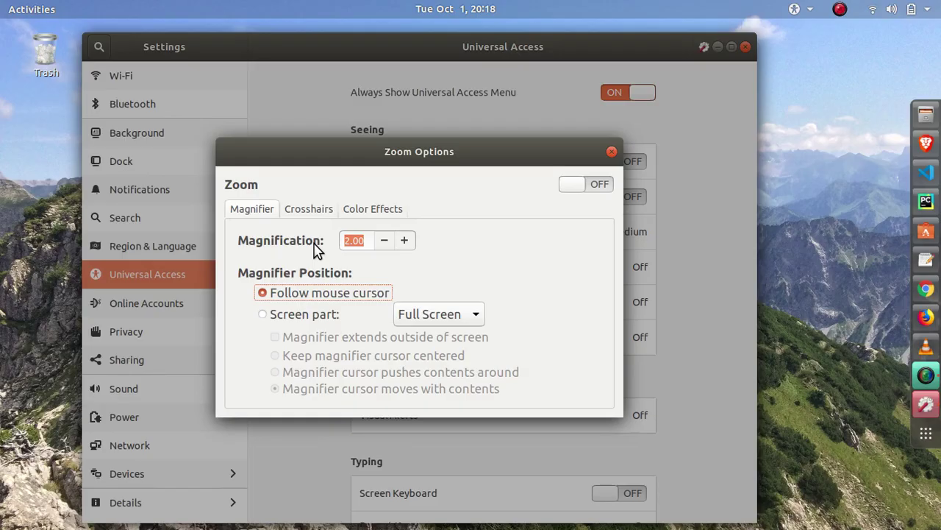
key("super+alt+8")
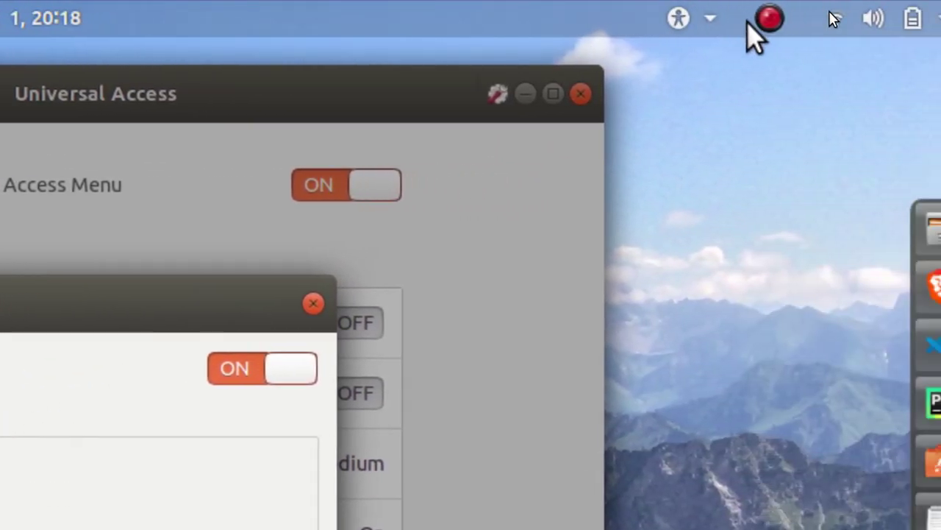
left_click(754, 29)
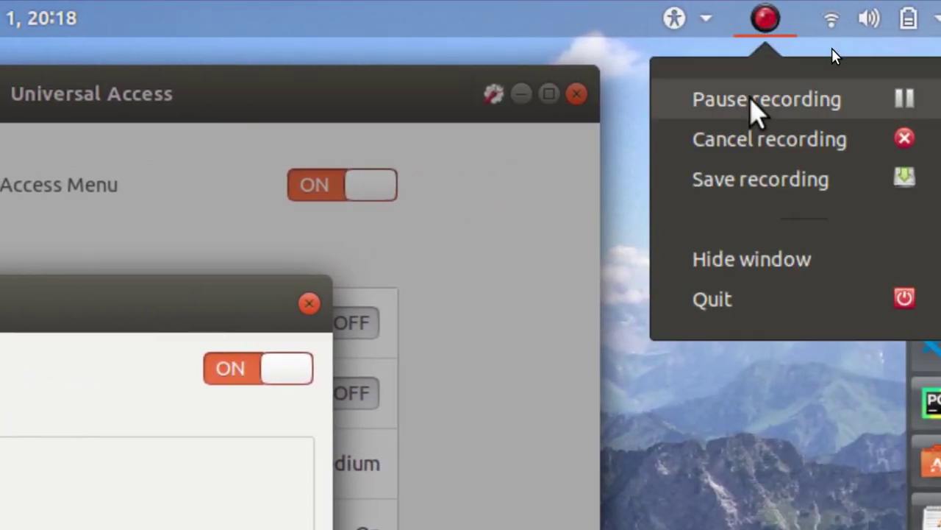